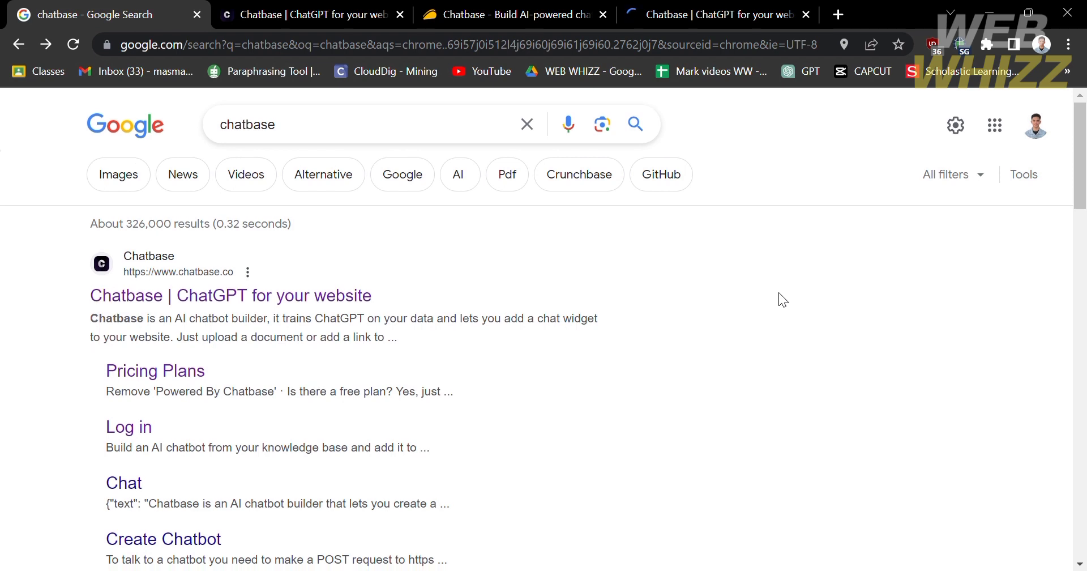
Open the 'Chatbase | ChatGPT for your website' search result and bring up its homepage tab.
scroll(779, 292, "down", 1)
scroll(779, 292, "up", 1)
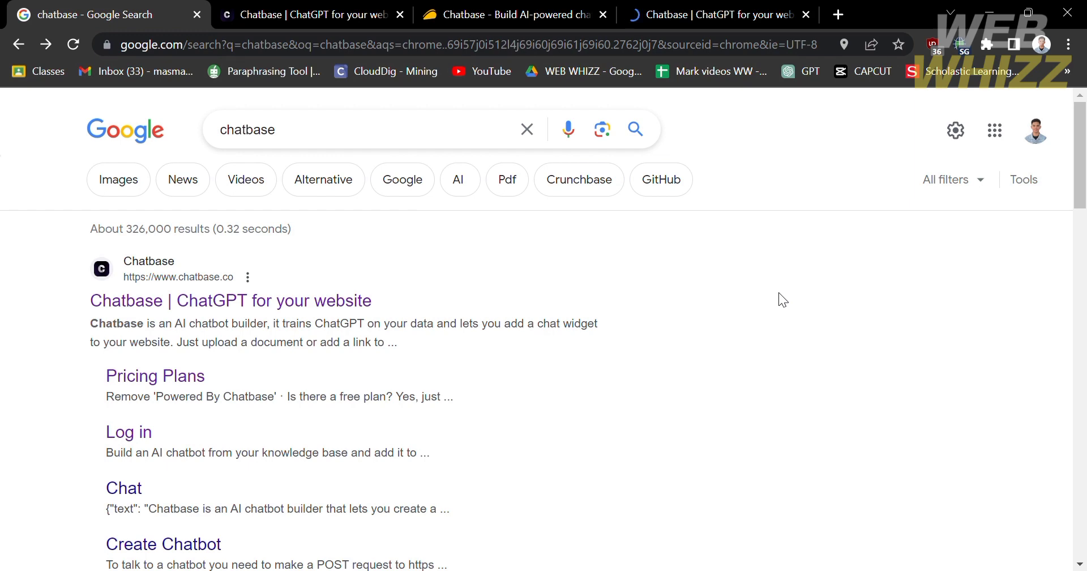
left_click(238, 305)
left_click(301, 11)
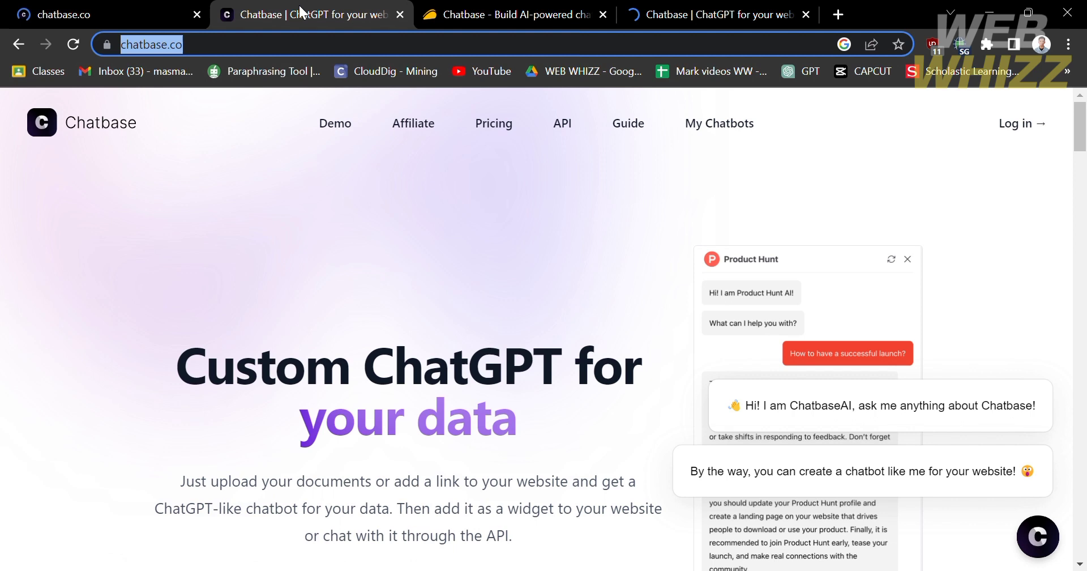
left_click(315, 182)
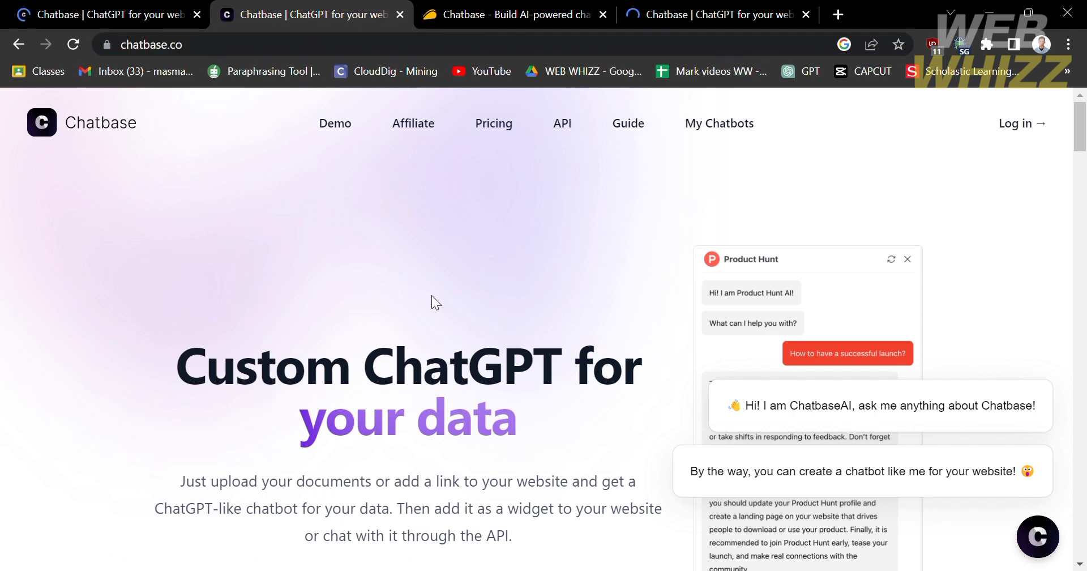
Dismiss the ChatbaseAI greeting bubbles and scroll through the homepage.
mouse_move(906, 394)
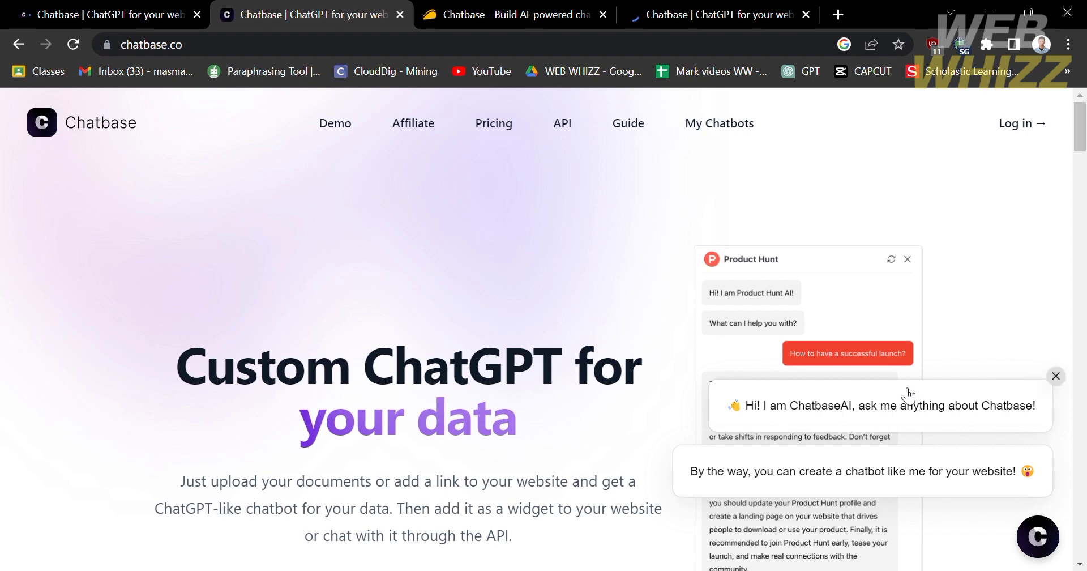
left_click(1056, 377)
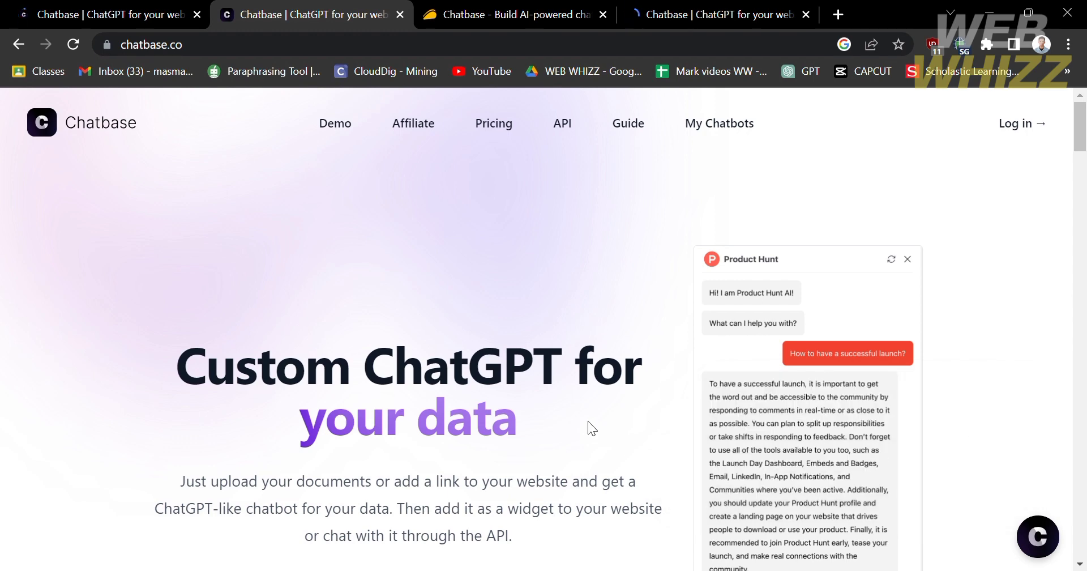
scroll(588, 420, "down", 3)
scroll(587, 420, "down", 3)
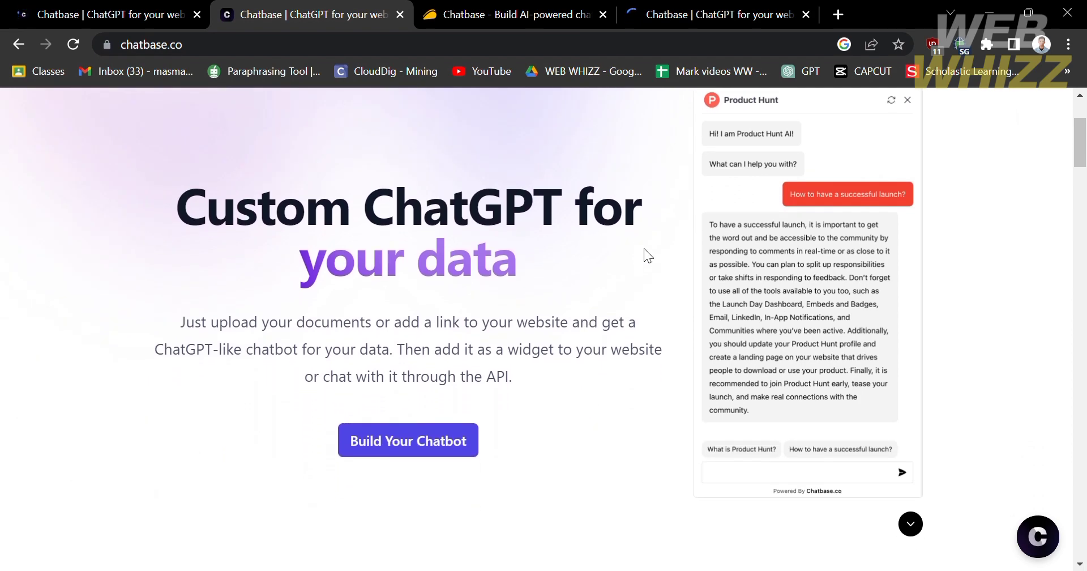
scroll(596, 431, "up", 3)
scroll(597, 431, "down", 4)
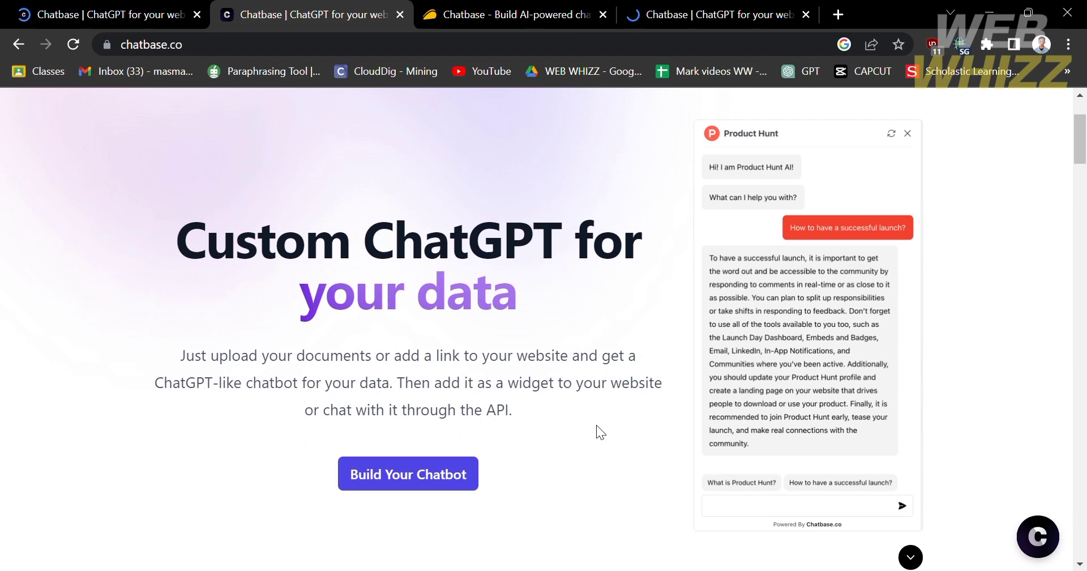
scroll(596, 425, "down", 3)
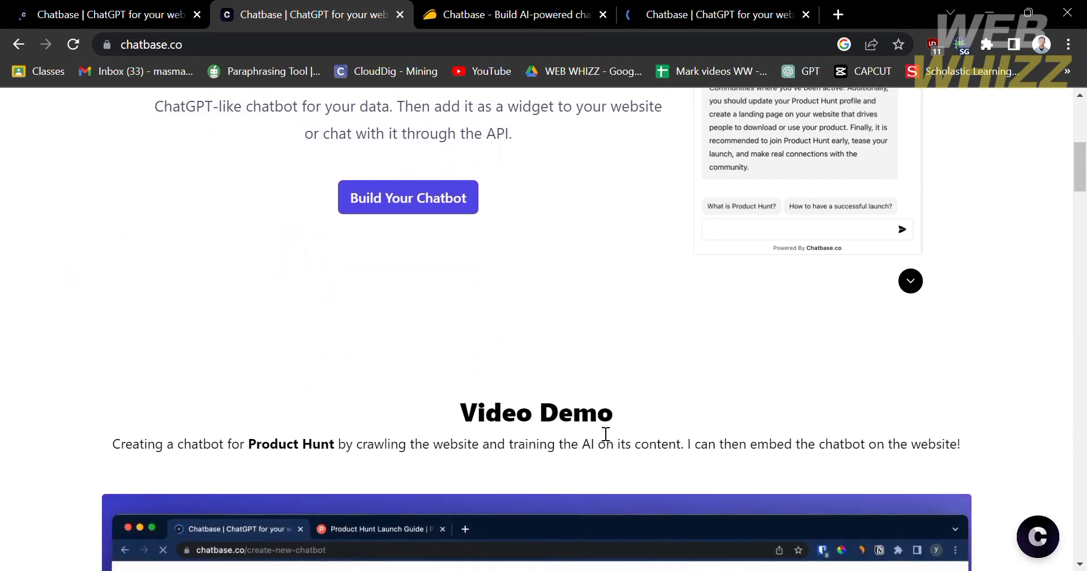
scroll(596, 426, "up", 3)
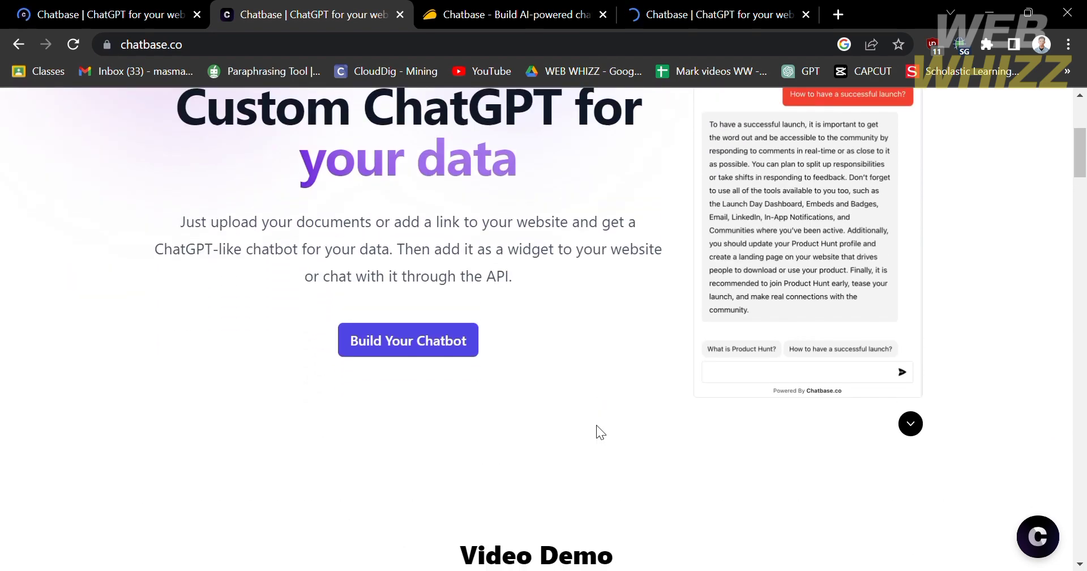
scroll(597, 430, "up", 1)
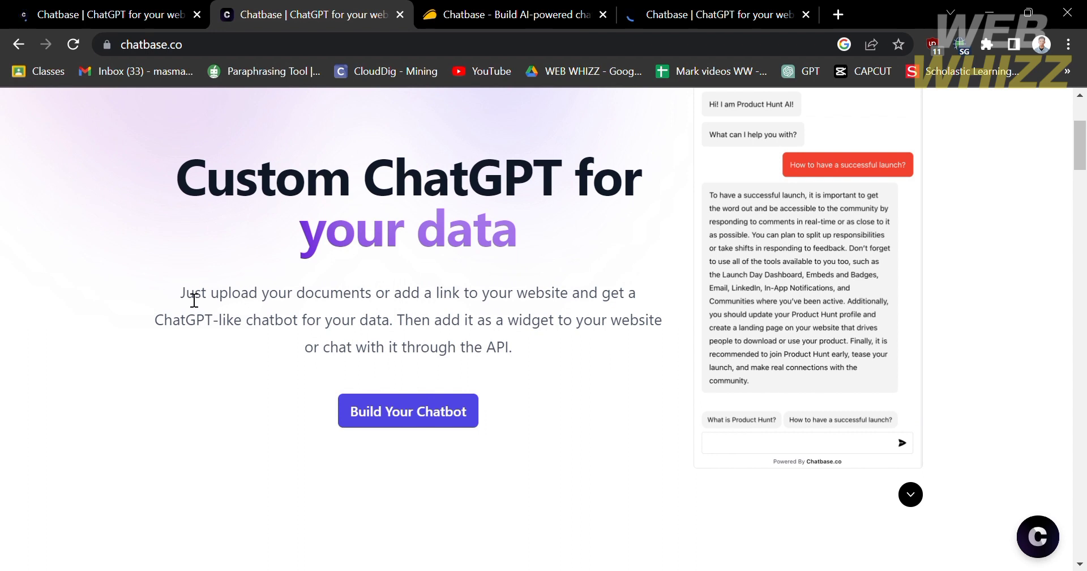
Highlight the subtitle about uploading your documents, then clear the selection.
left_click_drag(181, 292, 638, 351)
left_click(638, 352)
scroll(638, 359, "down", 4)
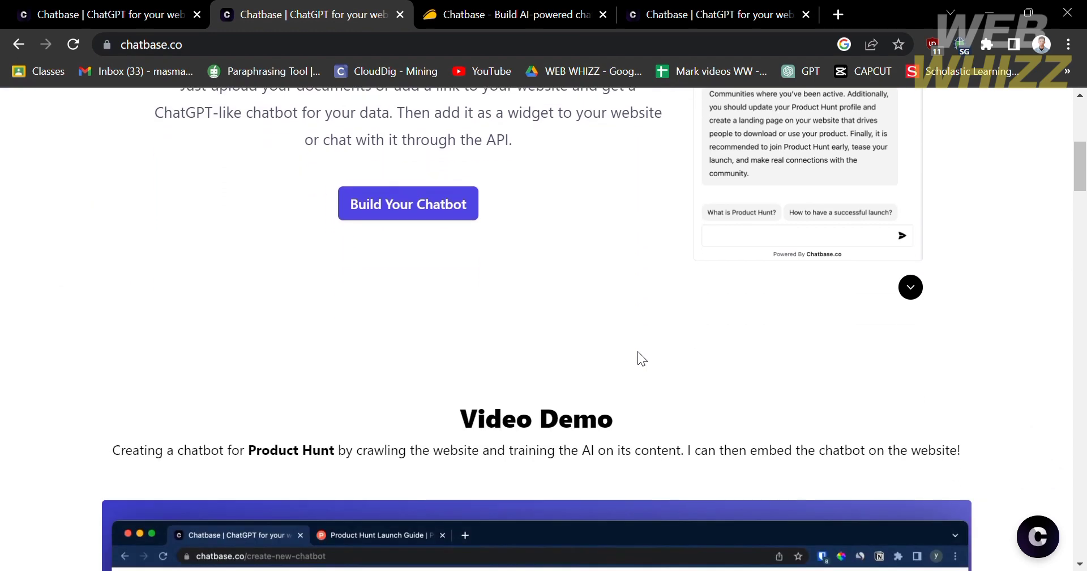
Scroll through the playing Product Hunt Video Demo down to the Live Demo chatbot.
scroll(637, 359, "down", 6)
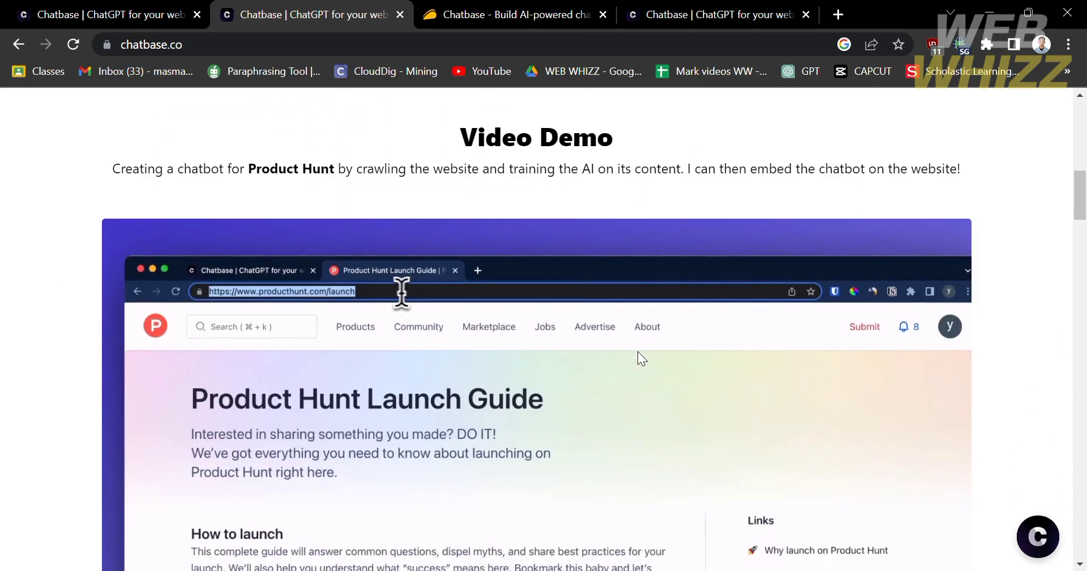
scroll(638, 359, "up", 1)
scroll(638, 359, "down", 2)
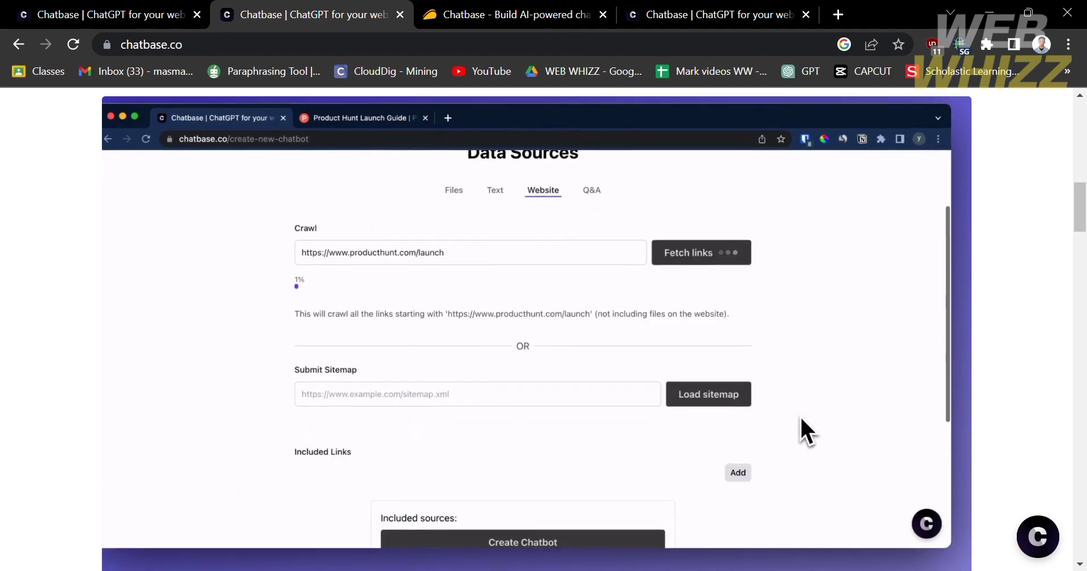
scroll(800, 321, "up", 3)
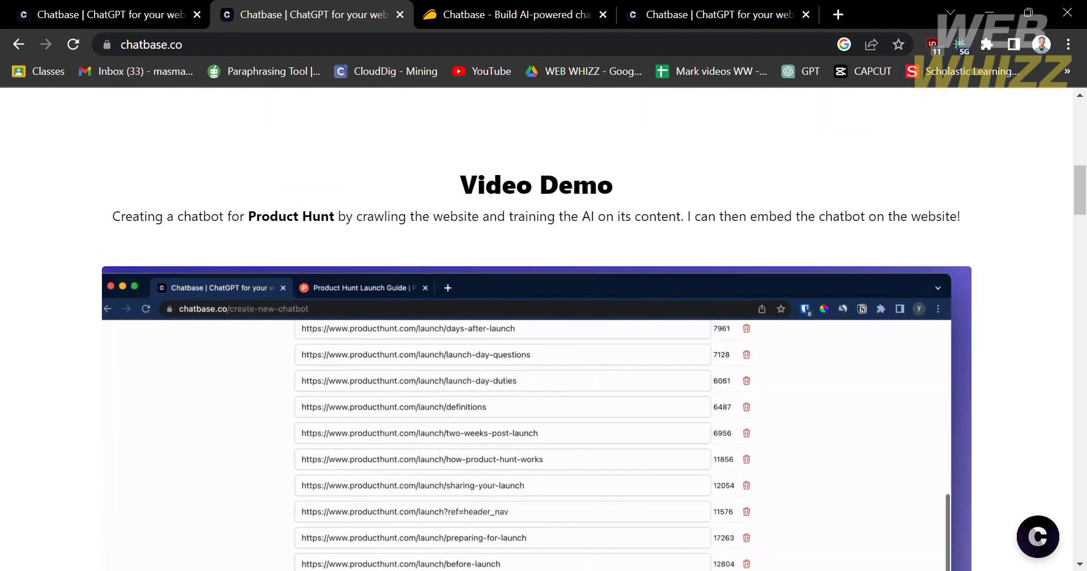
scroll(712, 566, "down", 2)
scroll(711, 277, "down", 5)
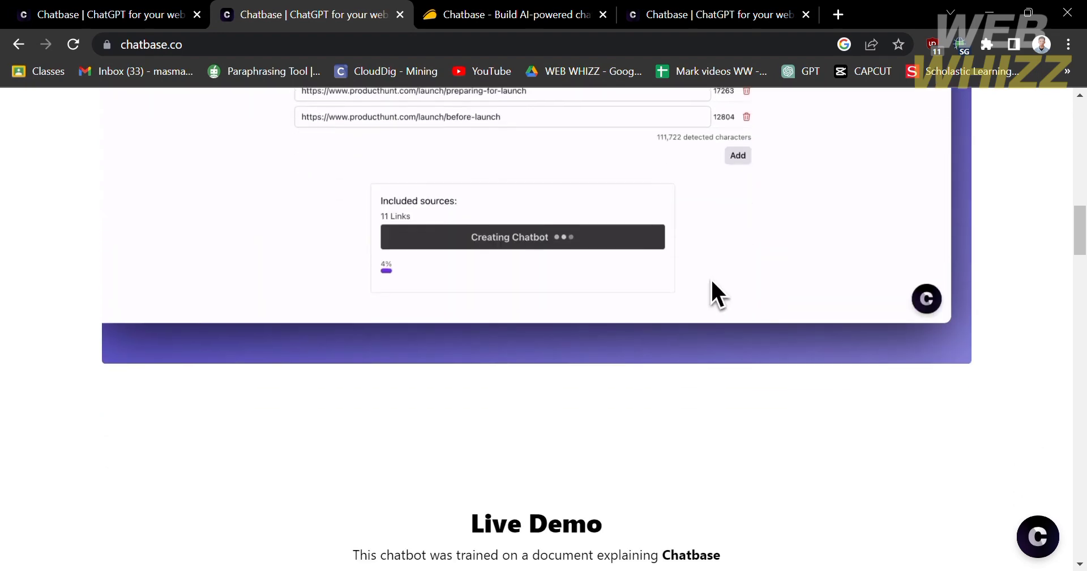
scroll(711, 278, "down", 5)
scroll(638, 351, "down", 1)
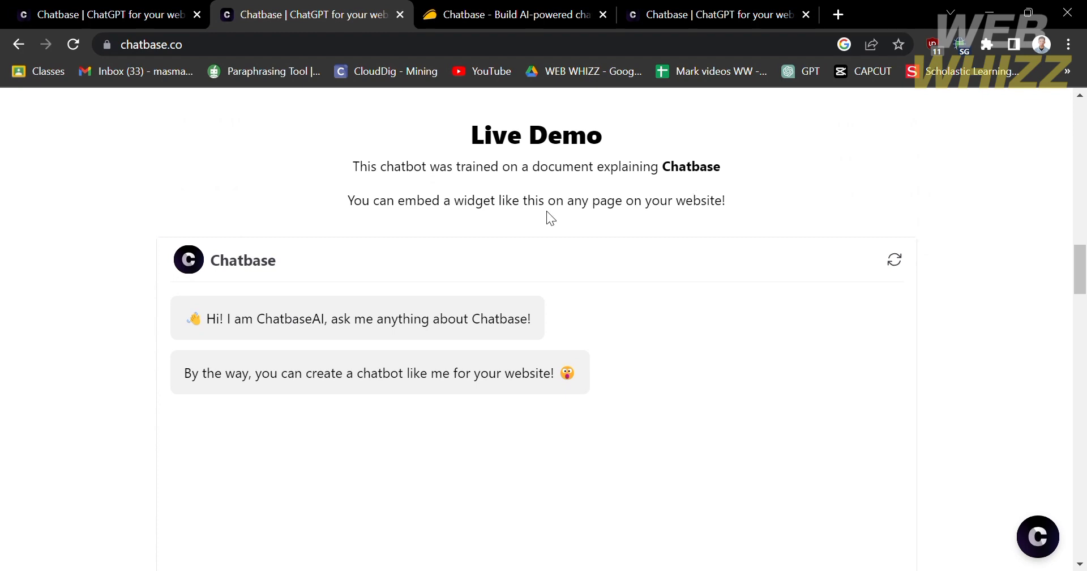
Ask the Live Demo chatbot 'What is Chatbase?' with its suggestion chip and read the reply.
scroll(546, 210, "down", 5)
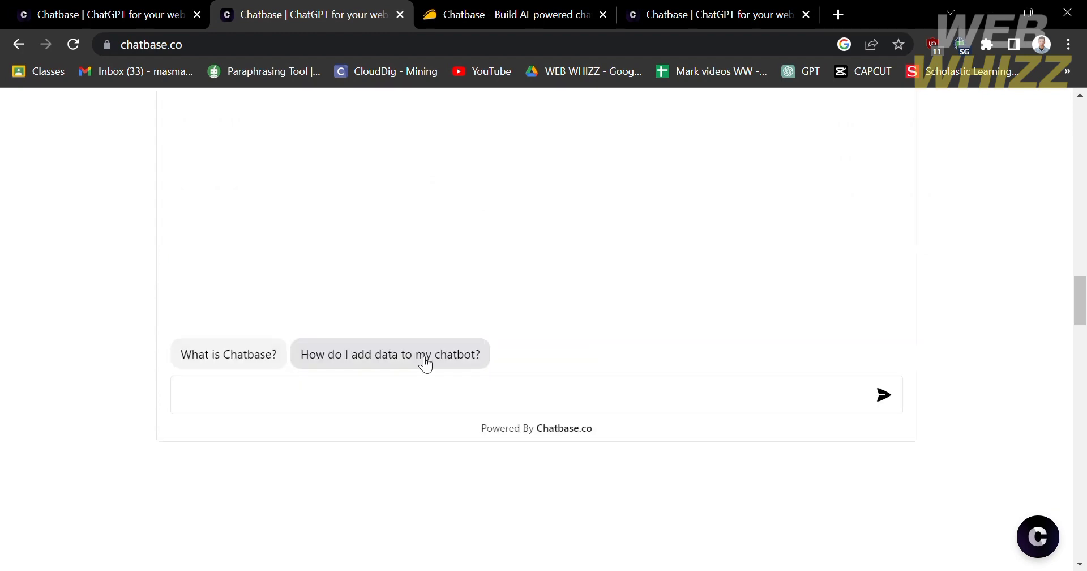
left_click(256, 365)
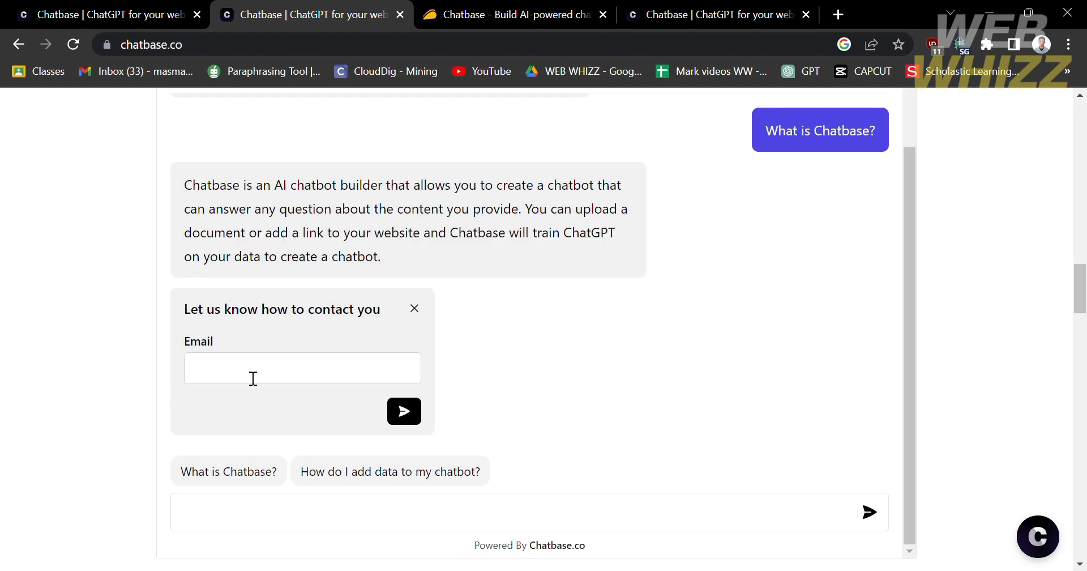
scroll(751, 322, "up", 3)
scroll(751, 322, "down", 10)
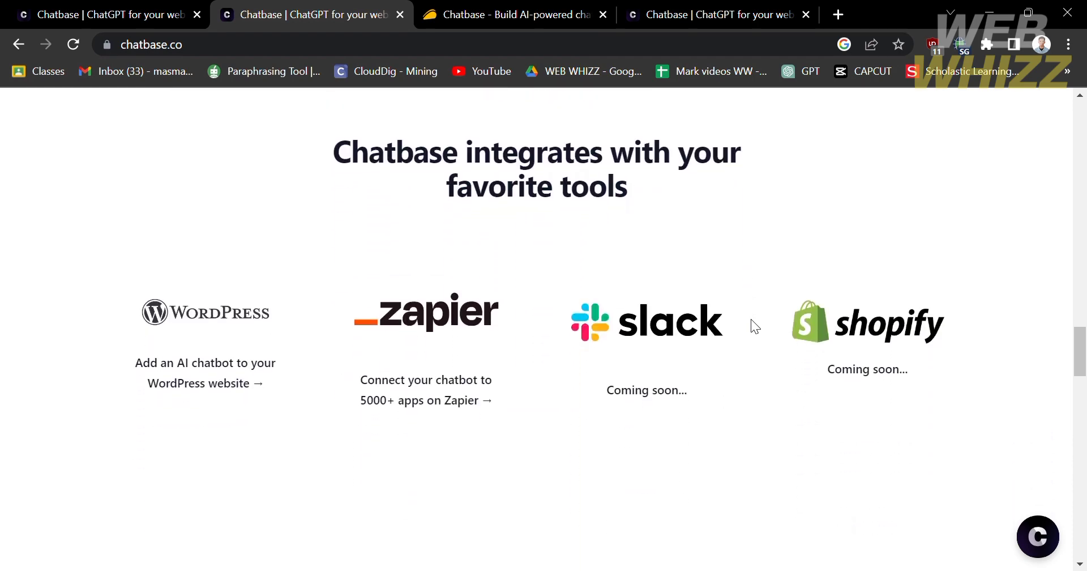
Scroll down the homepage through the testimonials to the footer, then back toward the top.
scroll(751, 318, "down", 1)
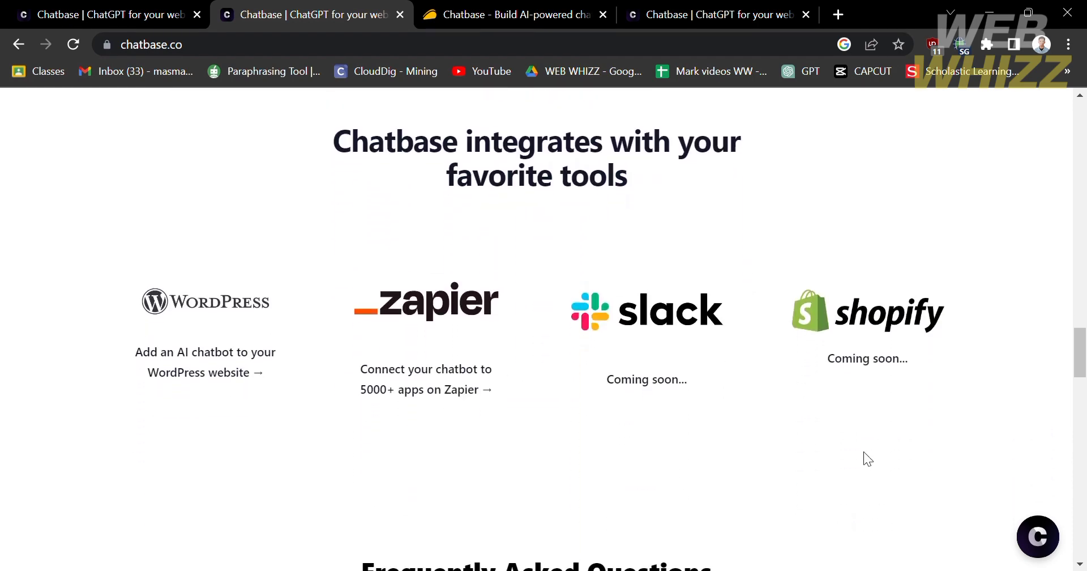
scroll(864, 452, "down", 1)
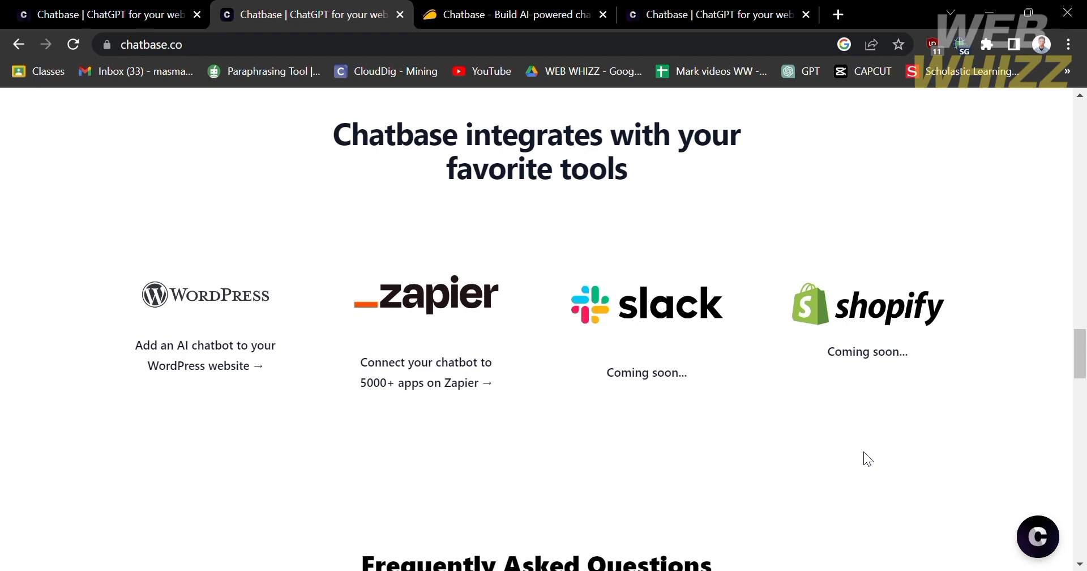
scroll(864, 452, "down", 3)
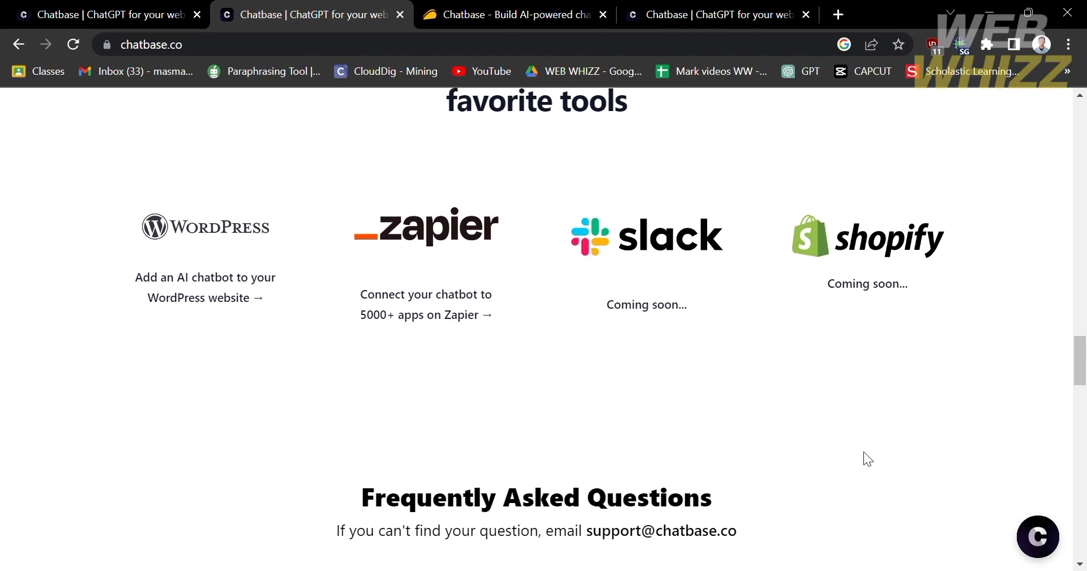
scroll(864, 452, "down", 5)
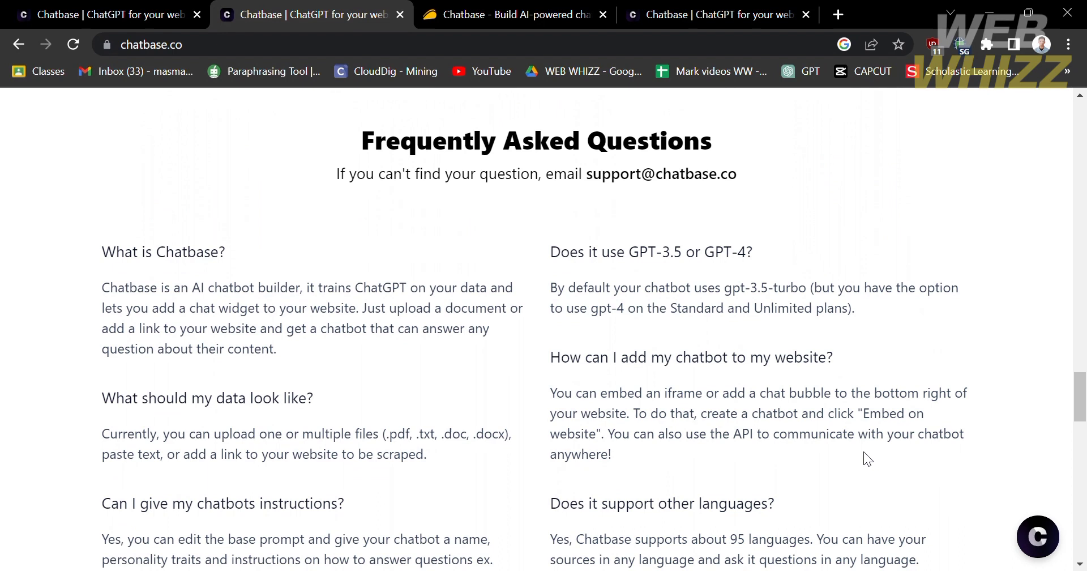
scroll(864, 451, "up", 1)
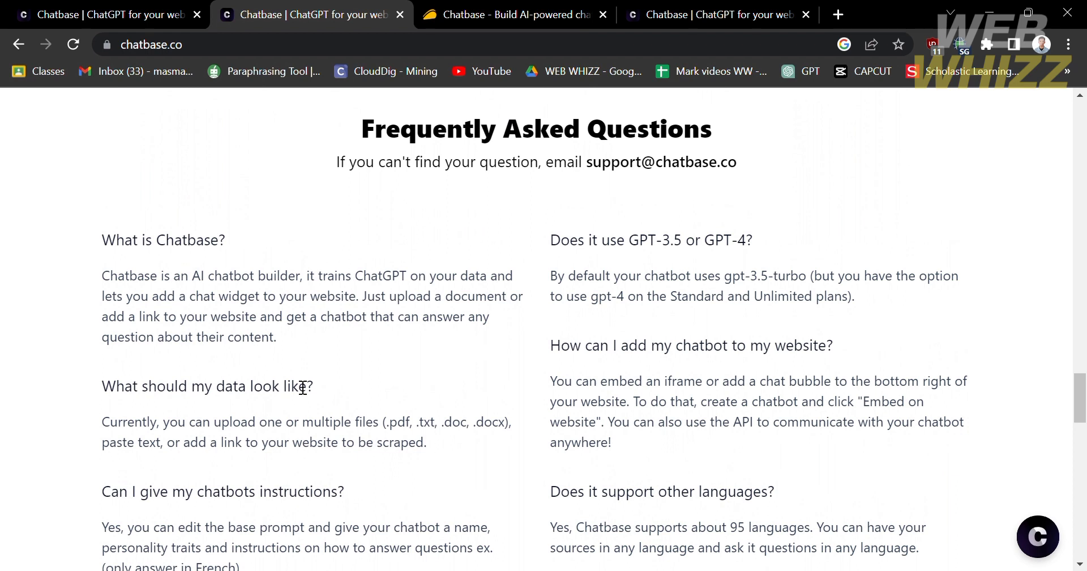
scroll(399, 460, "down", 3)
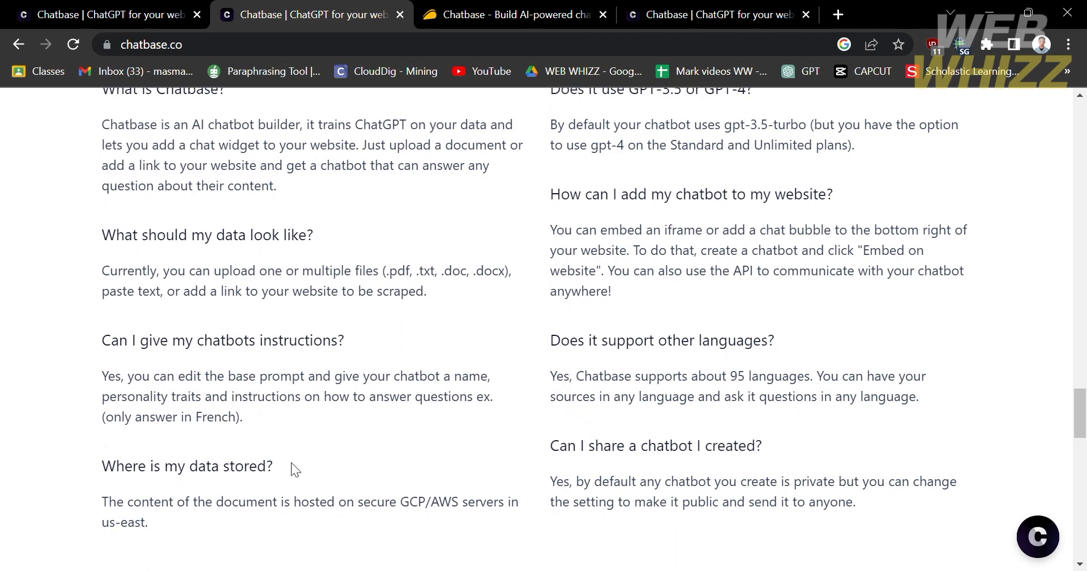
scroll(339, 481, "down", 7)
scroll(383, 497, "down", 4)
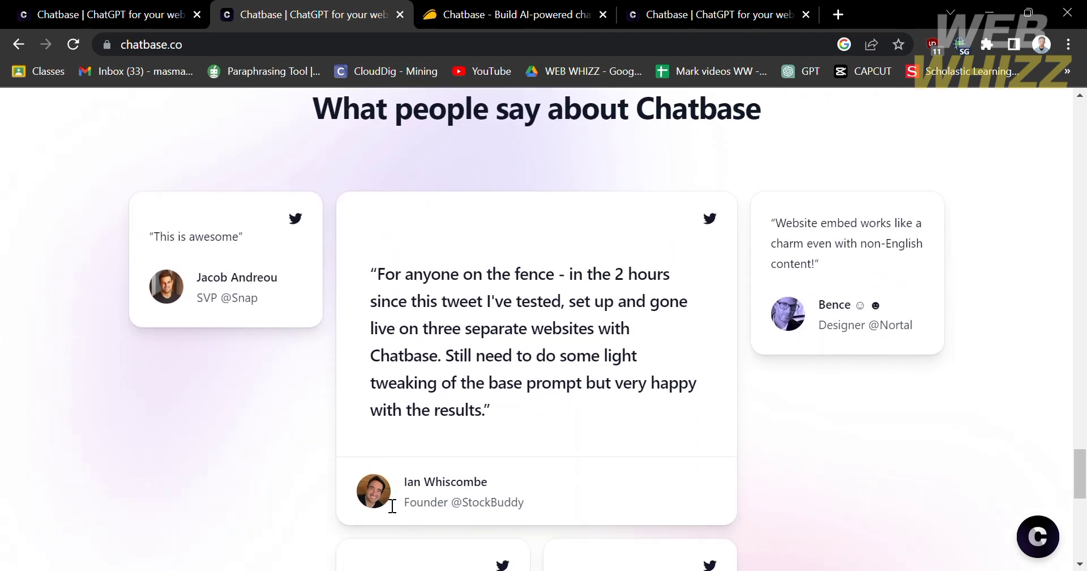
scroll(684, 180, "up", 3)
scroll(651, 297, "down", 3)
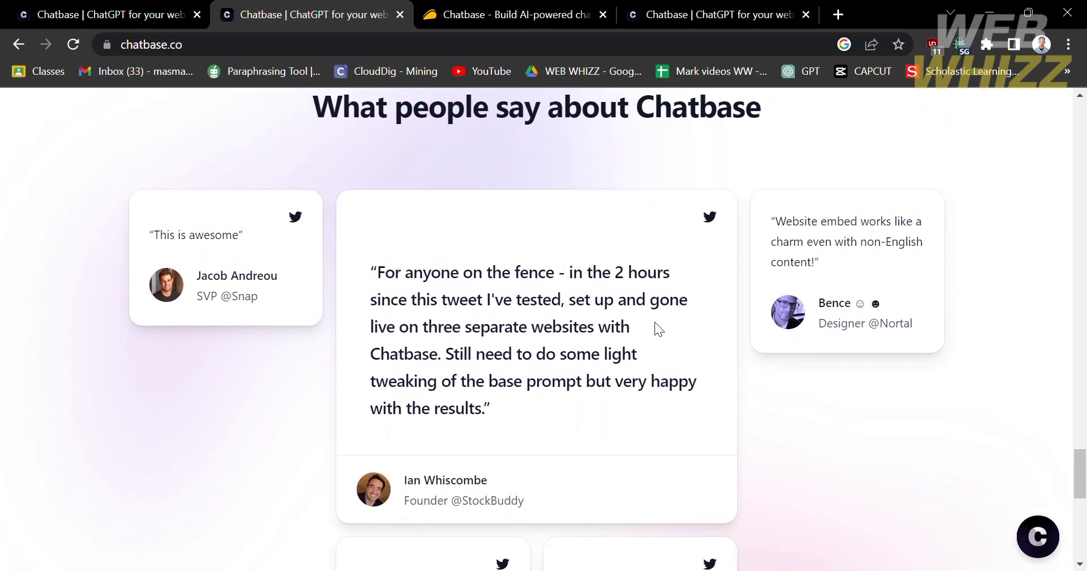
scroll(869, 494, "down", 3)
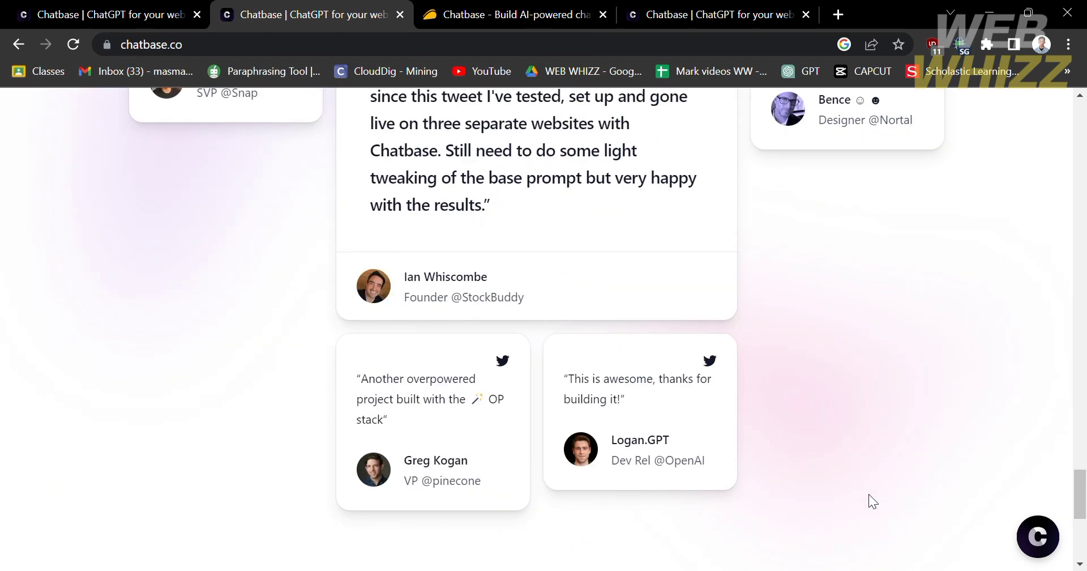
scroll(869, 495, "down", 6)
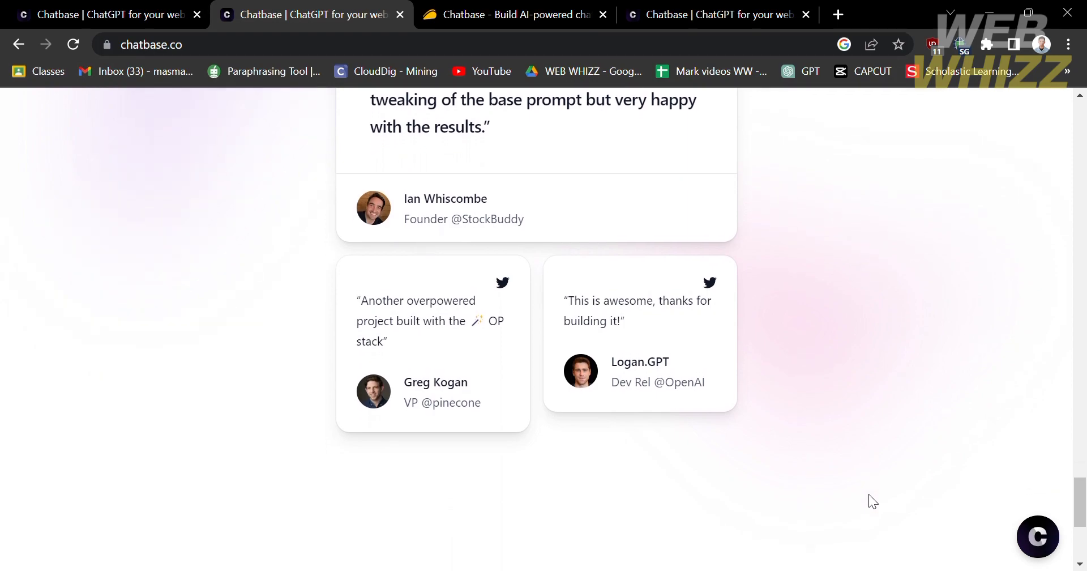
scroll(869, 501, "down", 2)
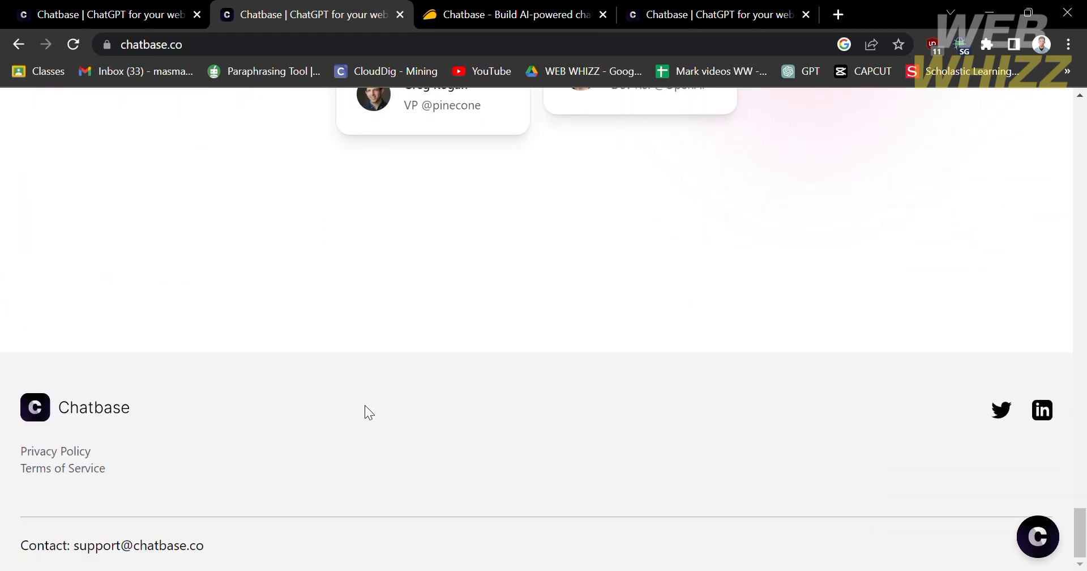
scroll(755, 384, "up", 20)
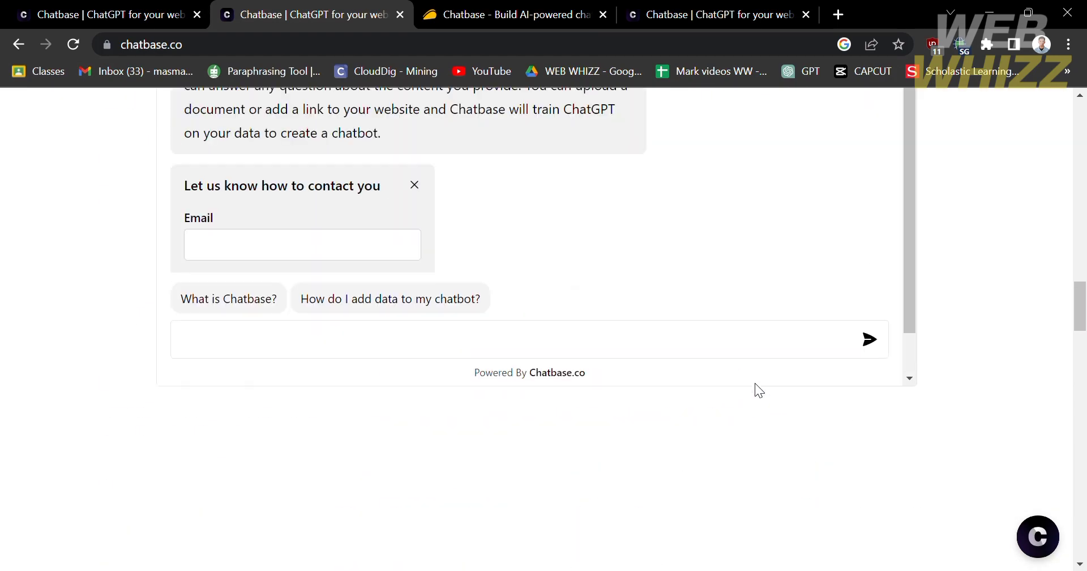
scroll(756, 383, "up", 12)
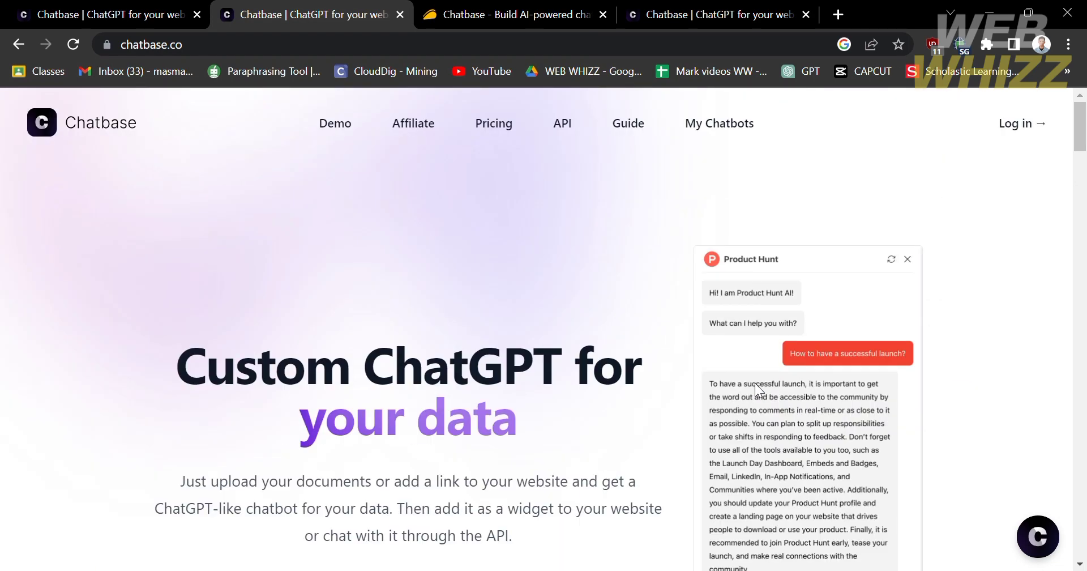
Switch to the AppSumo Chatbase page and review its $29 License Tier 1 lifetime deal.
left_click(508, 7)
scroll(426, 263, "up", 5)
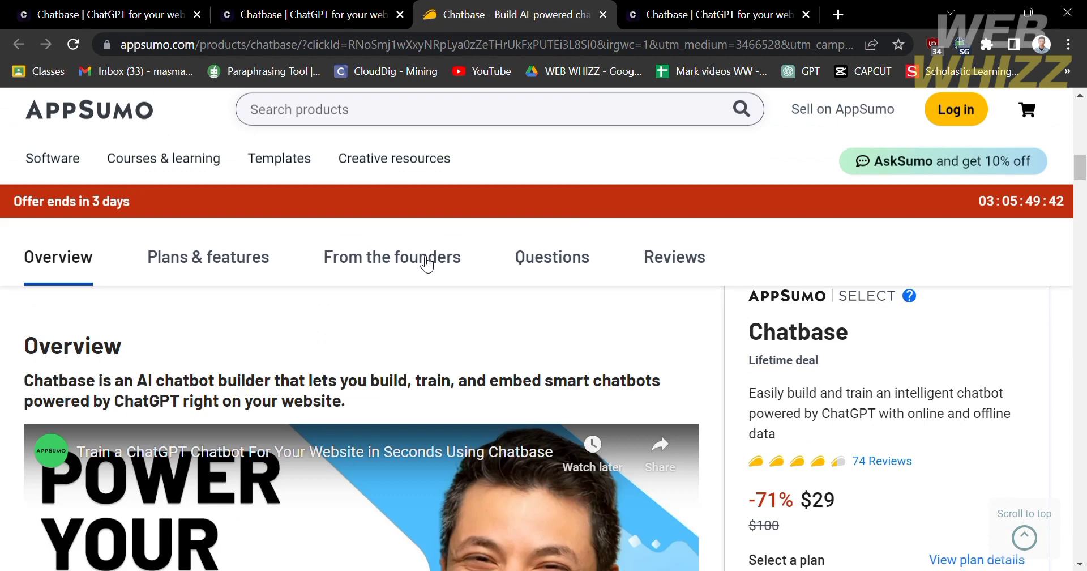
scroll(426, 263, "up", 10)
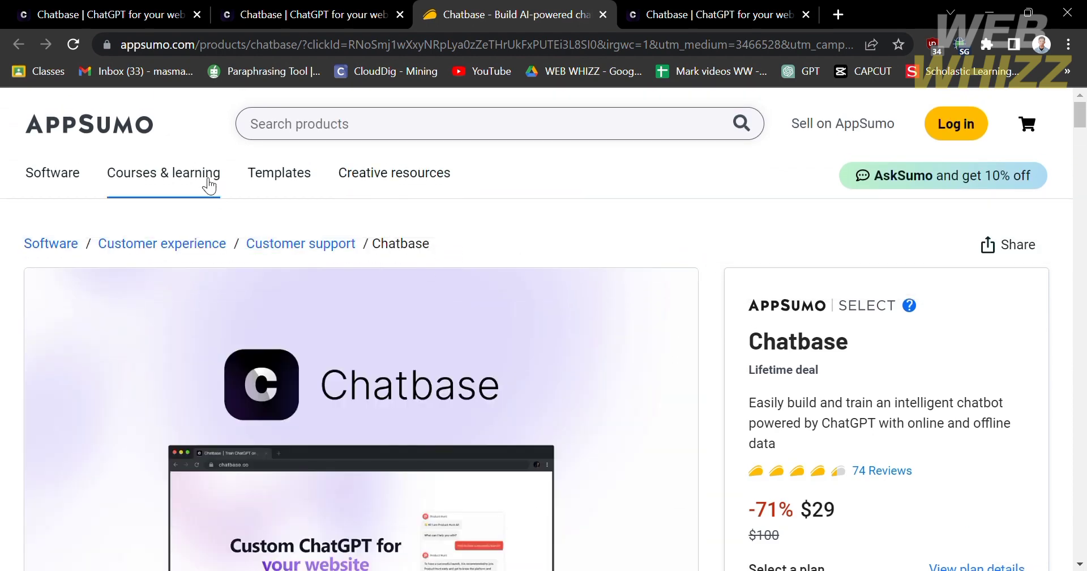
scroll(553, 367, "down", 4)
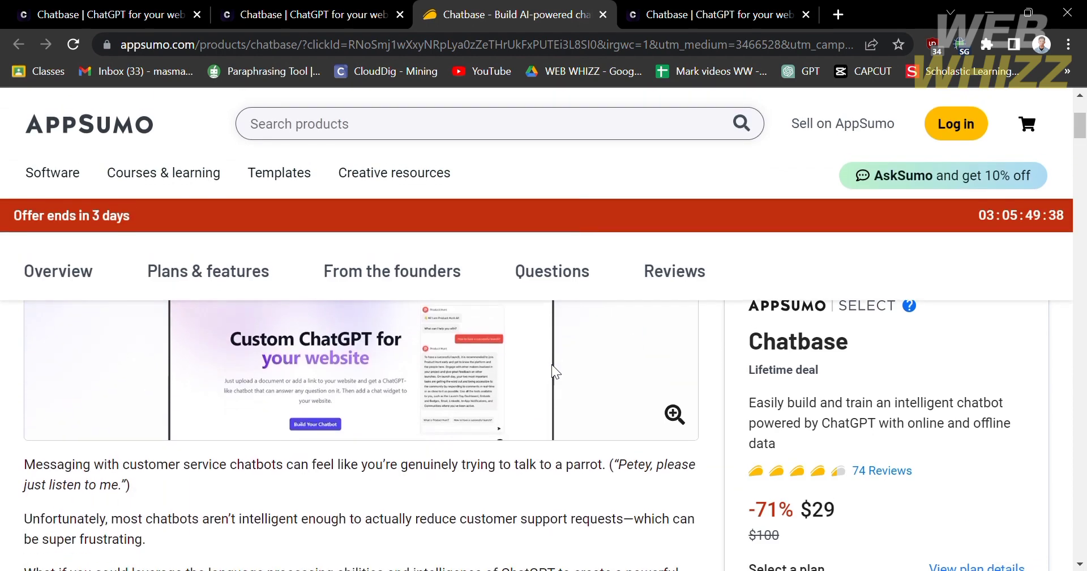
scroll(552, 366, "up", 4)
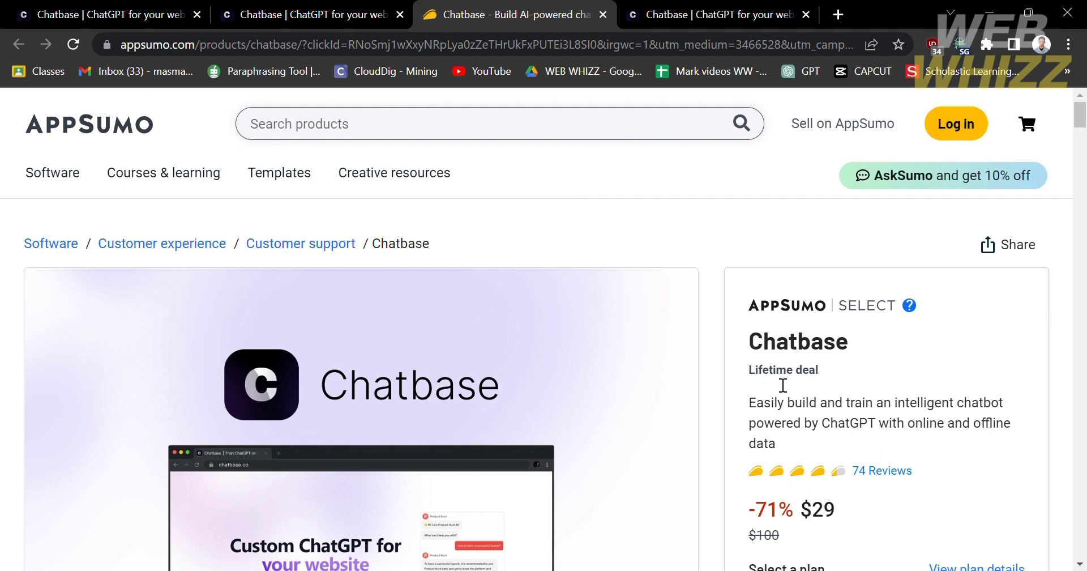
left_click_drag(759, 376, 830, 386)
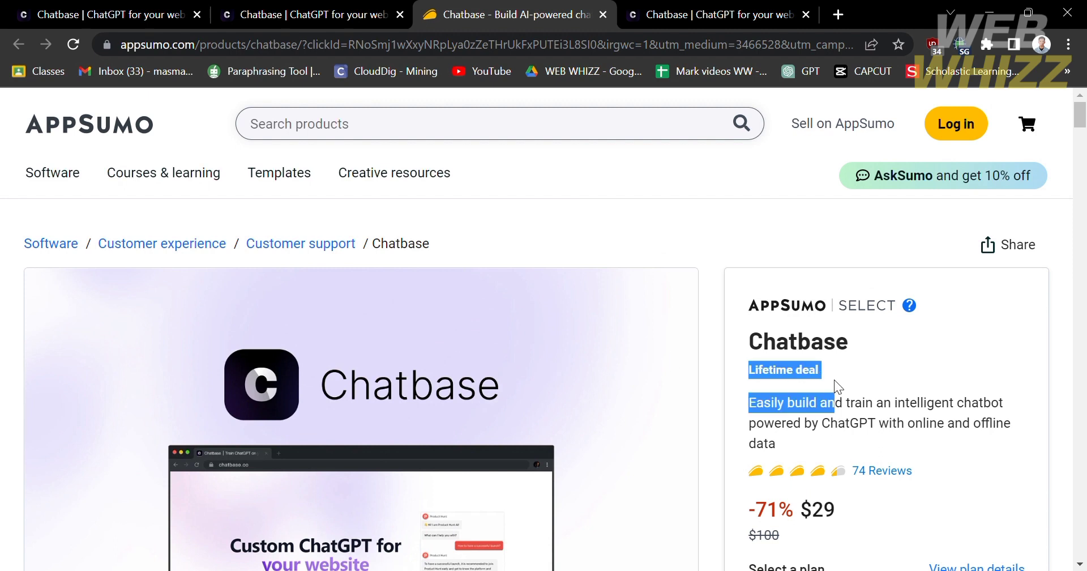
left_click(834, 380)
scroll(857, 426, "down", 3)
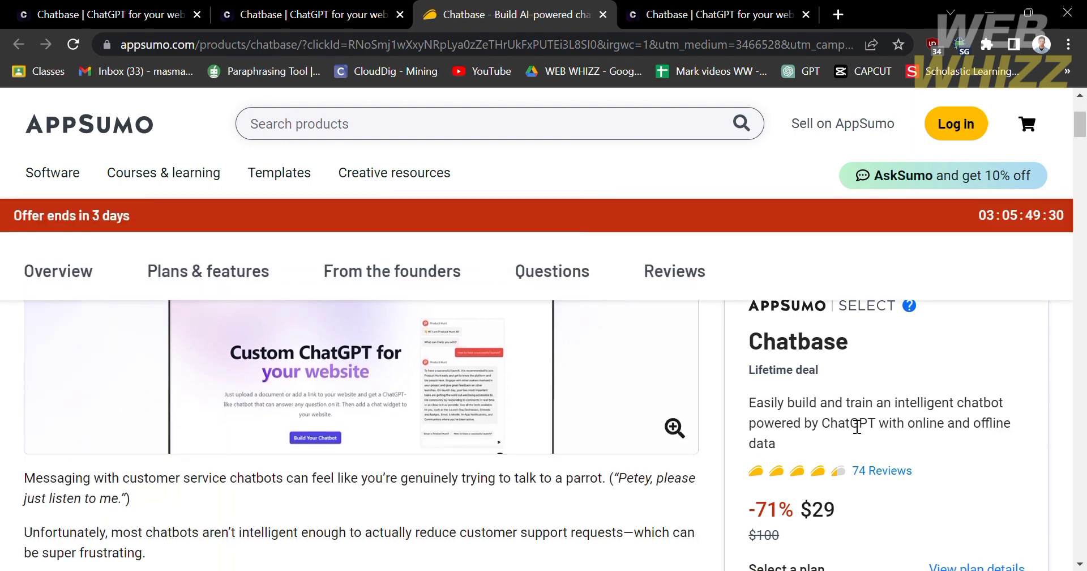
scroll(852, 535, "down", 1)
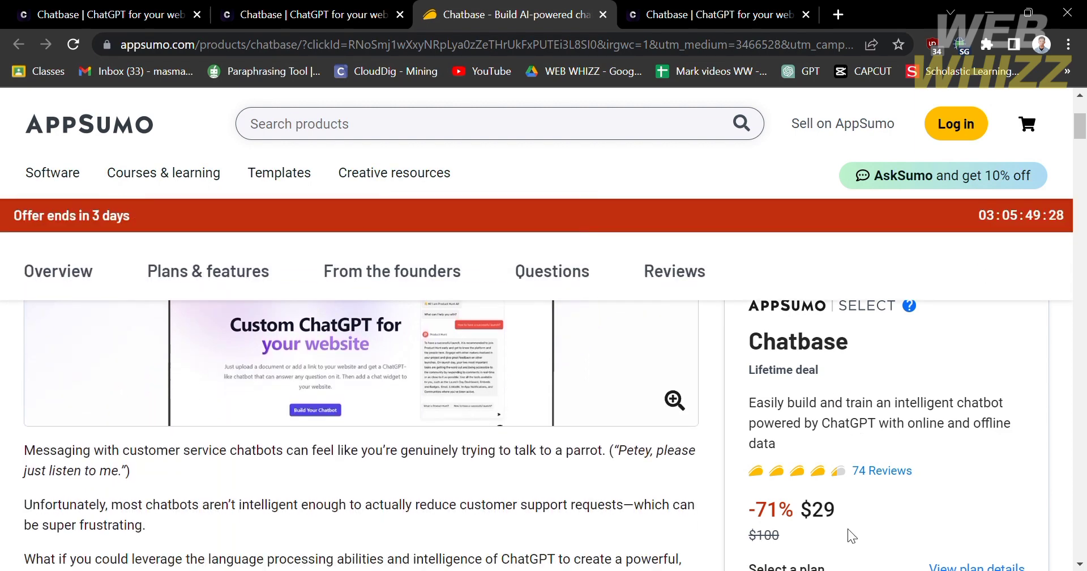
scroll(847, 528, "down", 4)
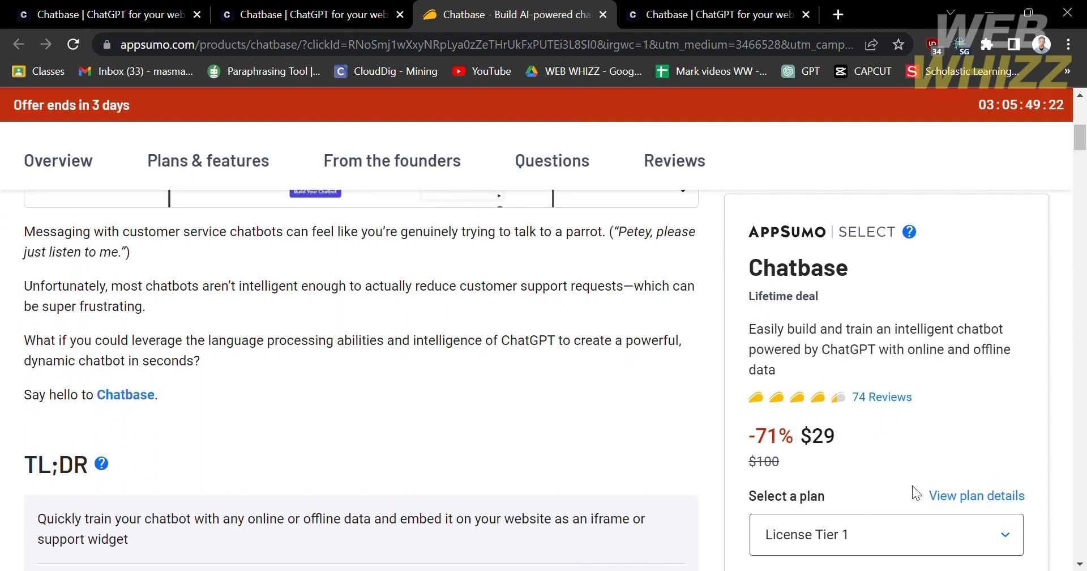
scroll(916, 488, "down", 1)
scroll(917, 489, "down", 3)
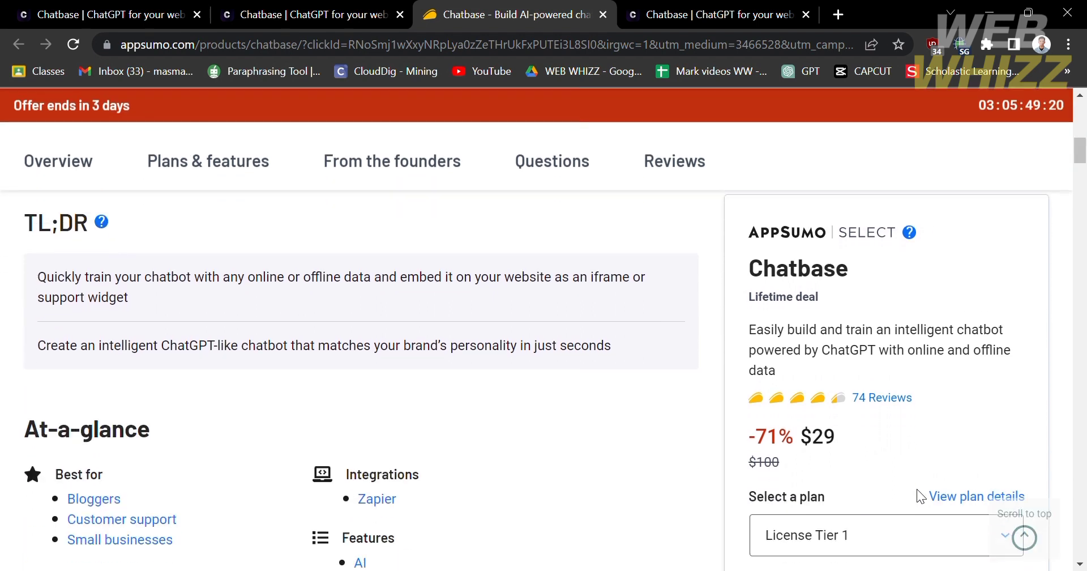
left_click(927, 544)
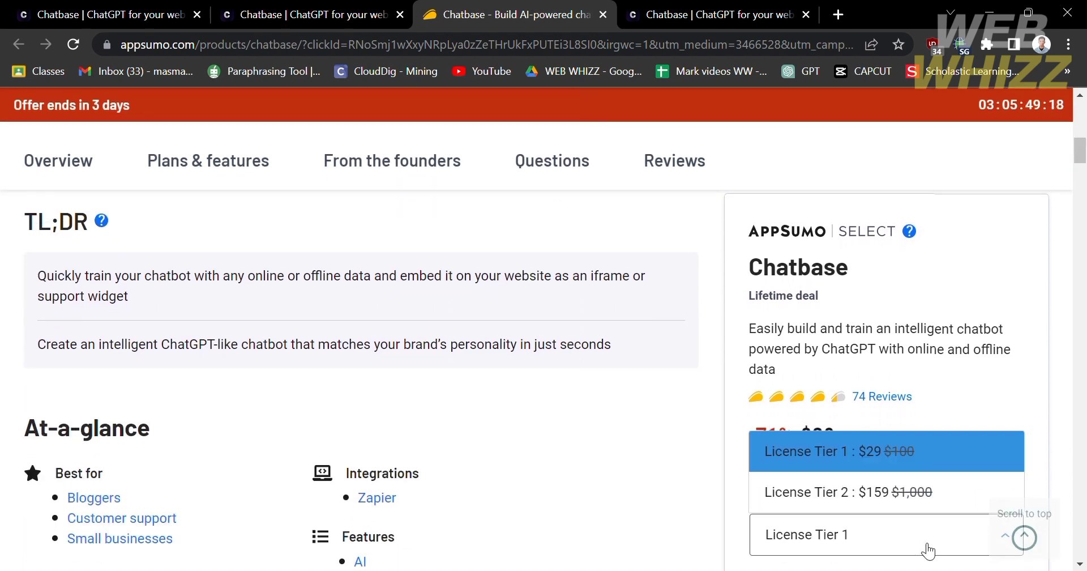
left_click(936, 498)
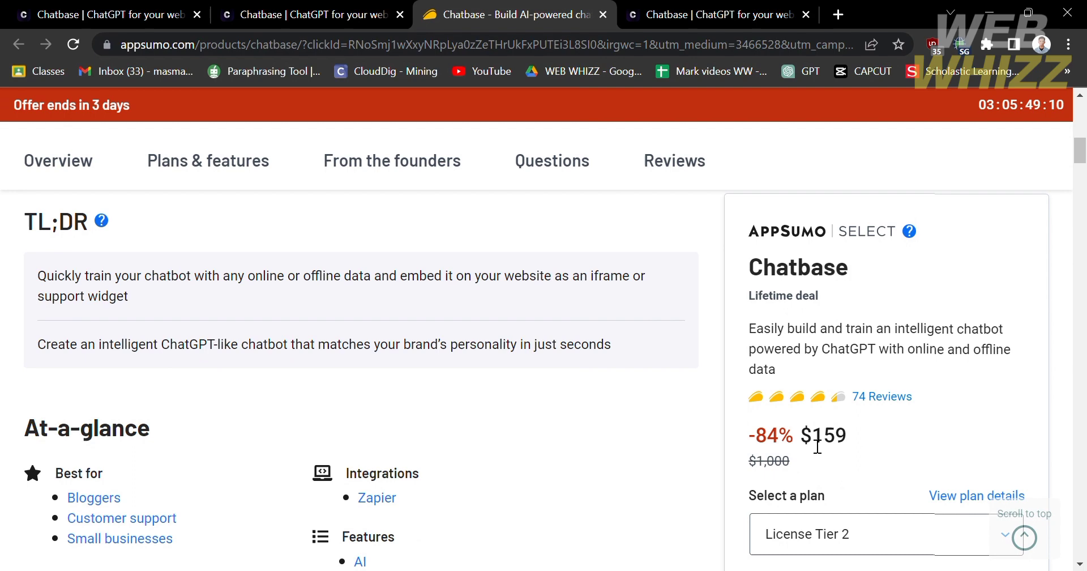
left_click(890, 541)
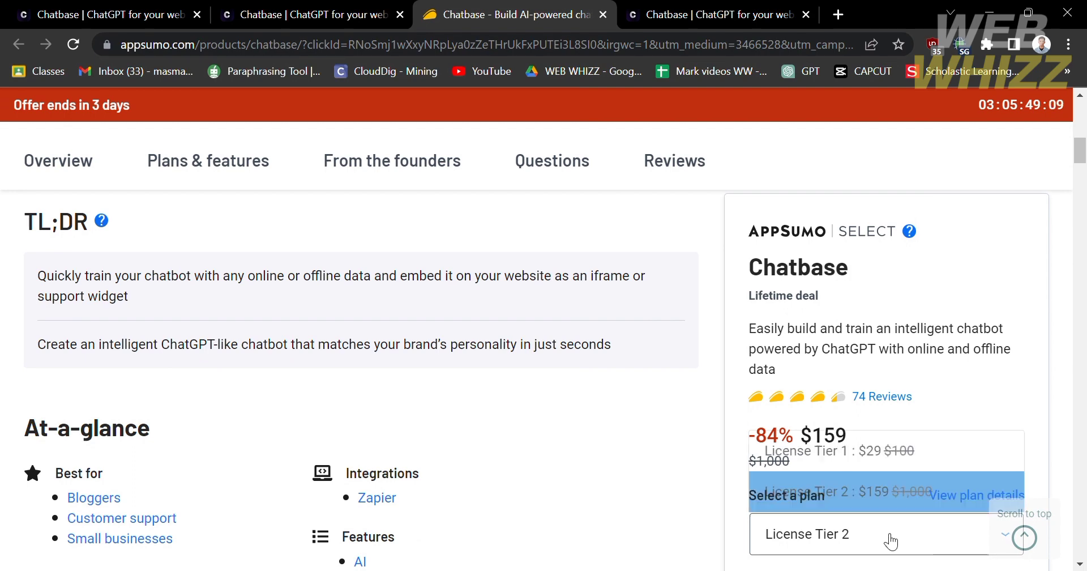
left_click(891, 453)
scroll(468, 396, "up", 5)
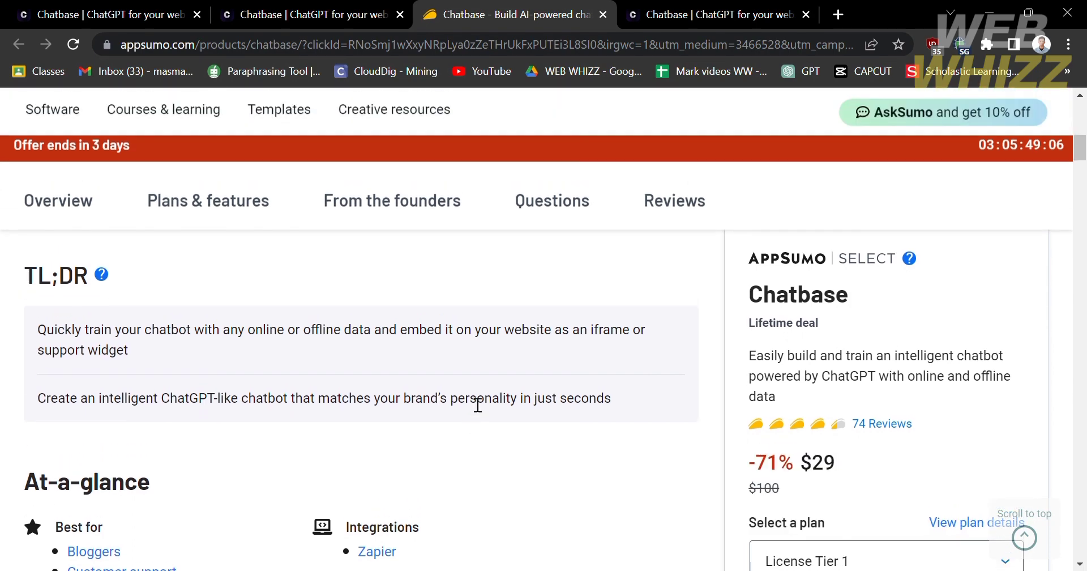
scroll(328, 475, "up", 3)
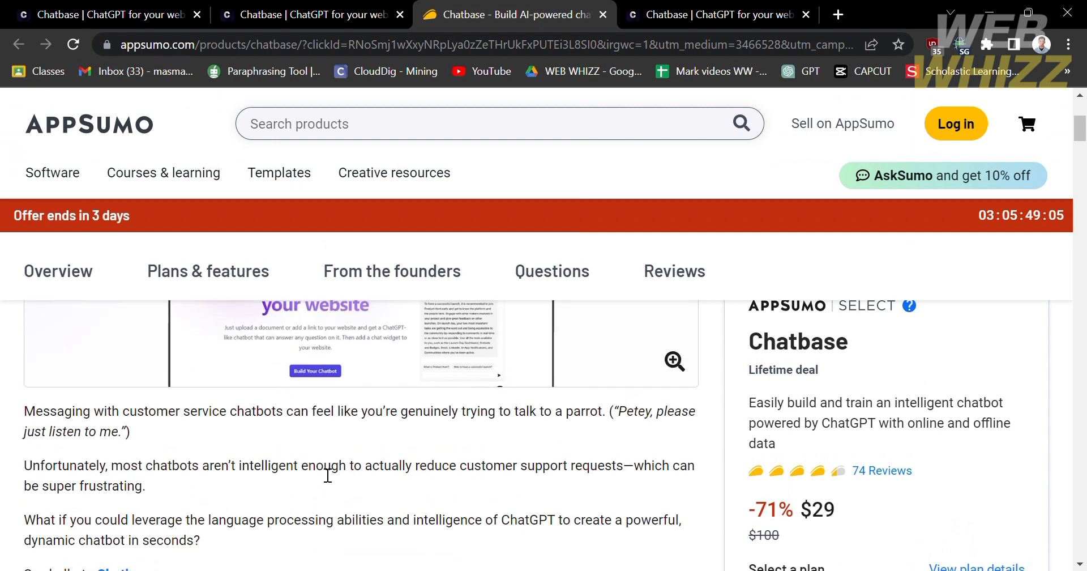
Scroll the AppSumo deal page through At-a-glance and Overview to From the founders.
scroll(320, 474, "down", 8)
scroll(321, 473, "down", 5)
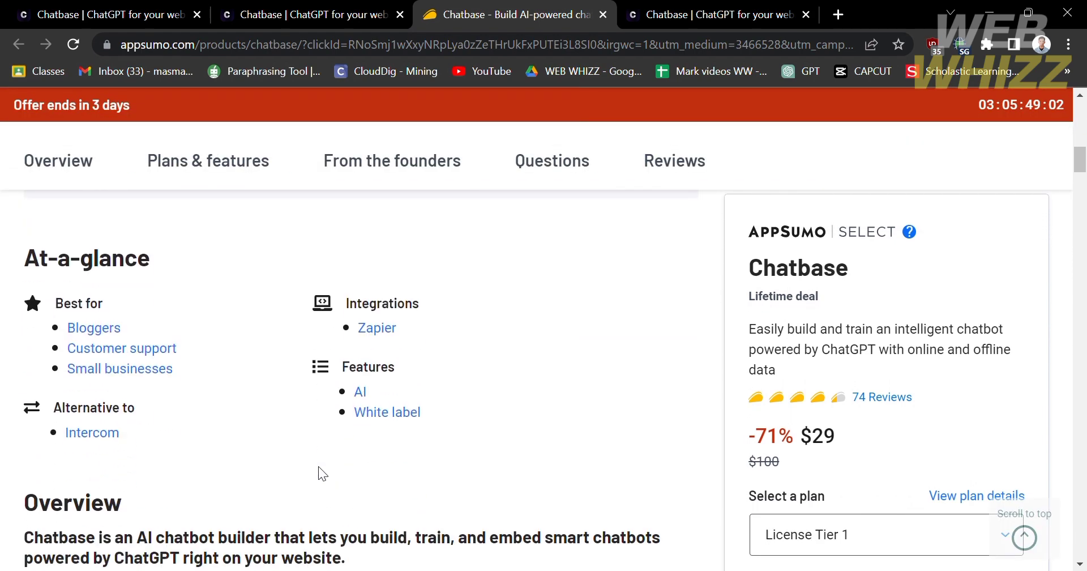
scroll(318, 466, "down", 4)
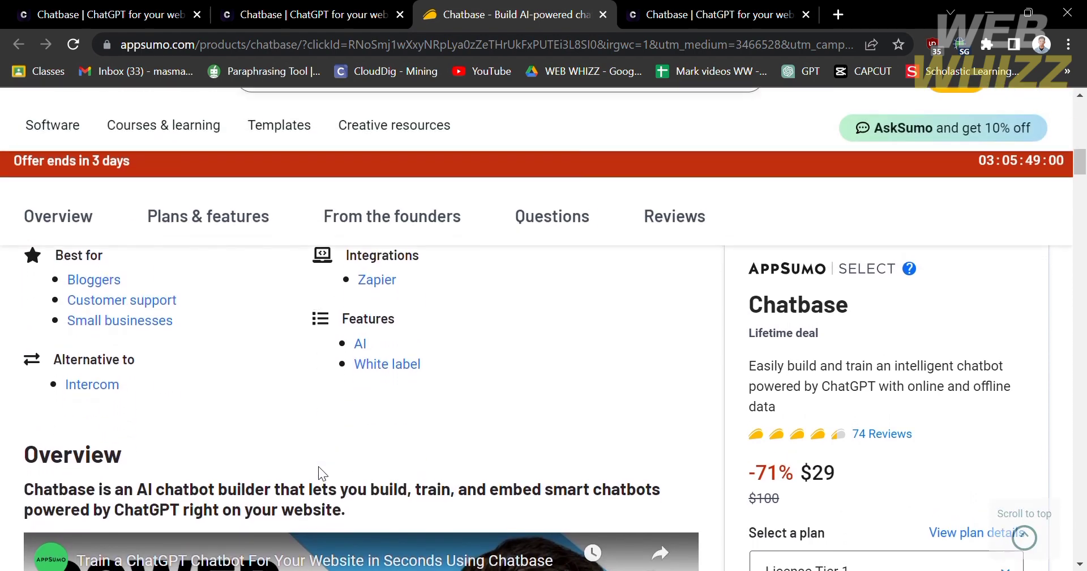
scroll(319, 467, "down", 12)
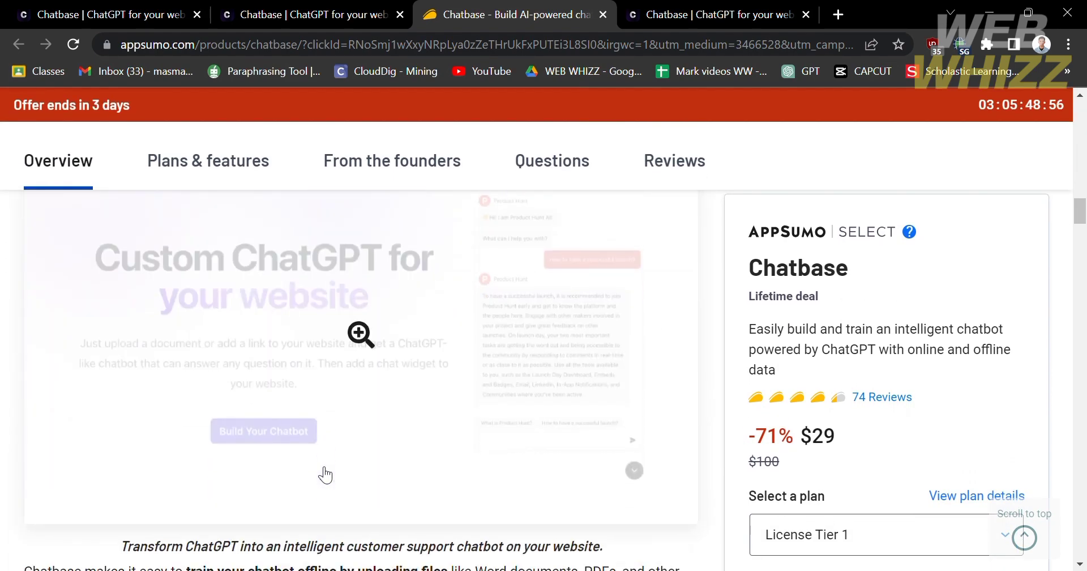
scroll(326, 475, "up", 5)
scroll(326, 474, "down", 10)
scroll(326, 474, "down", 12)
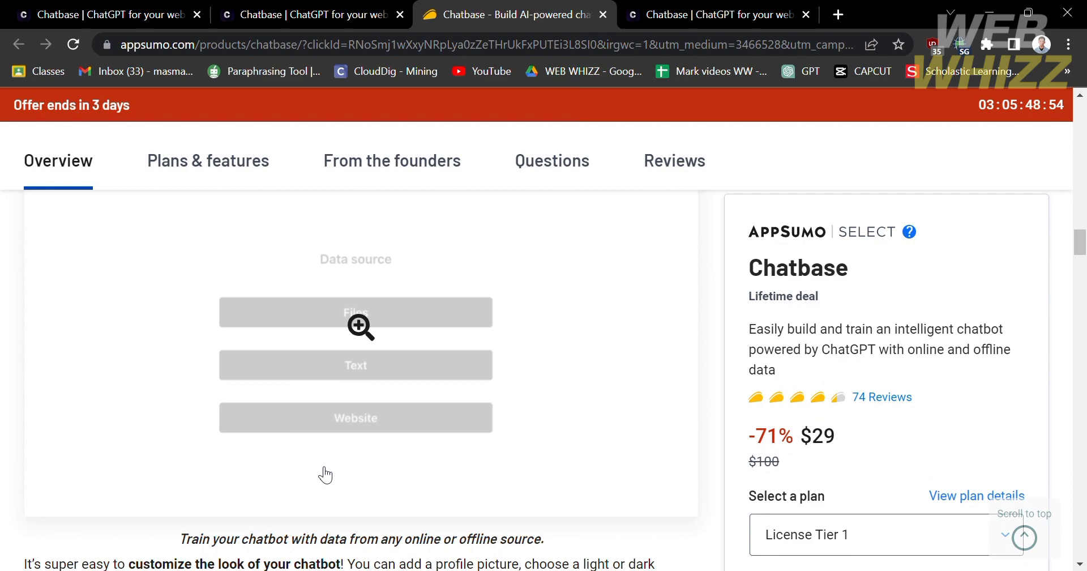
scroll(326, 475, "up", 15)
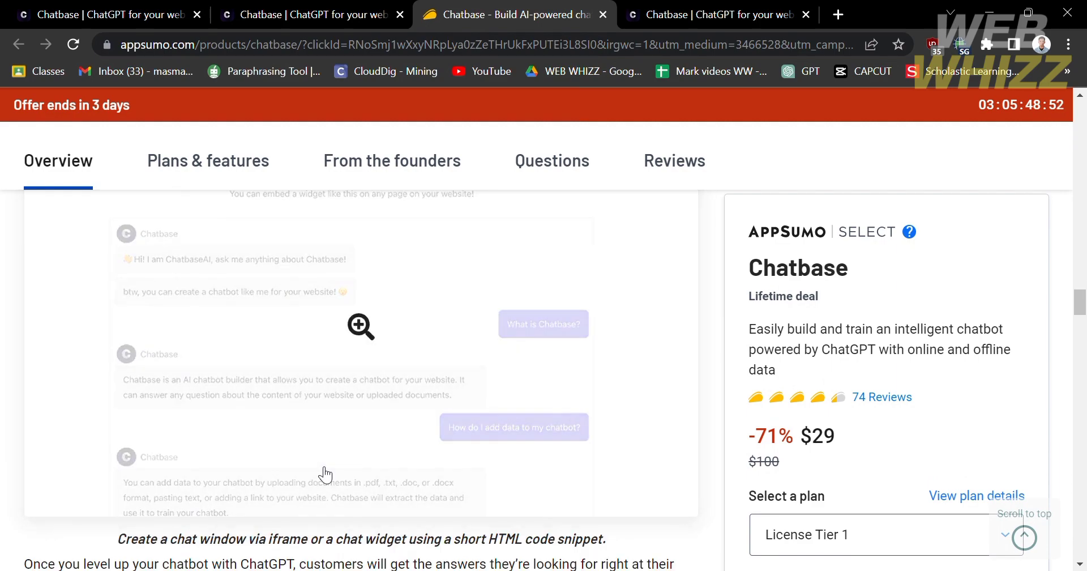
scroll(318, 473, "up", 3)
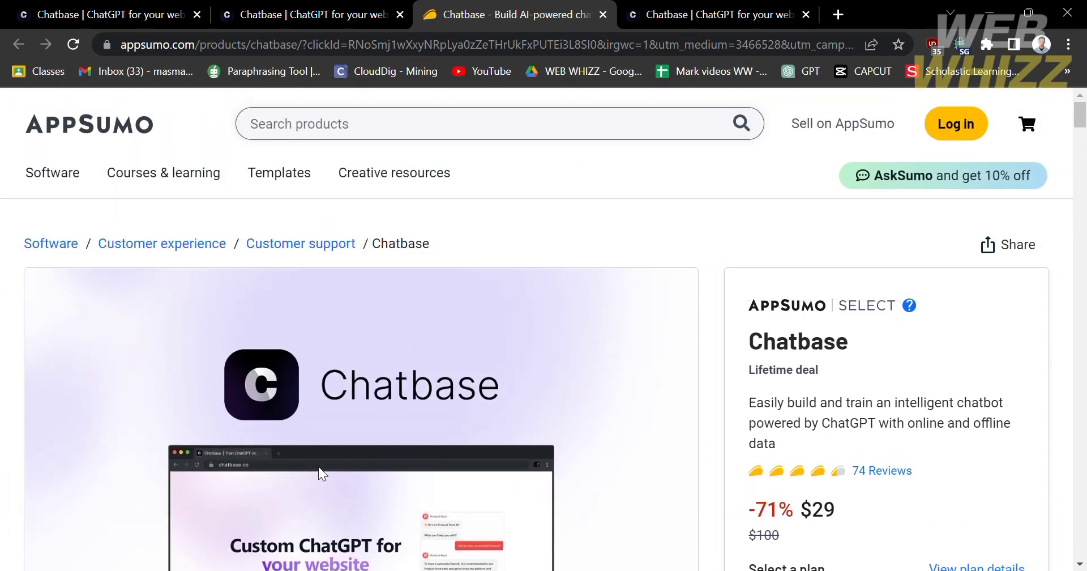
scroll(319, 473, "down", 6)
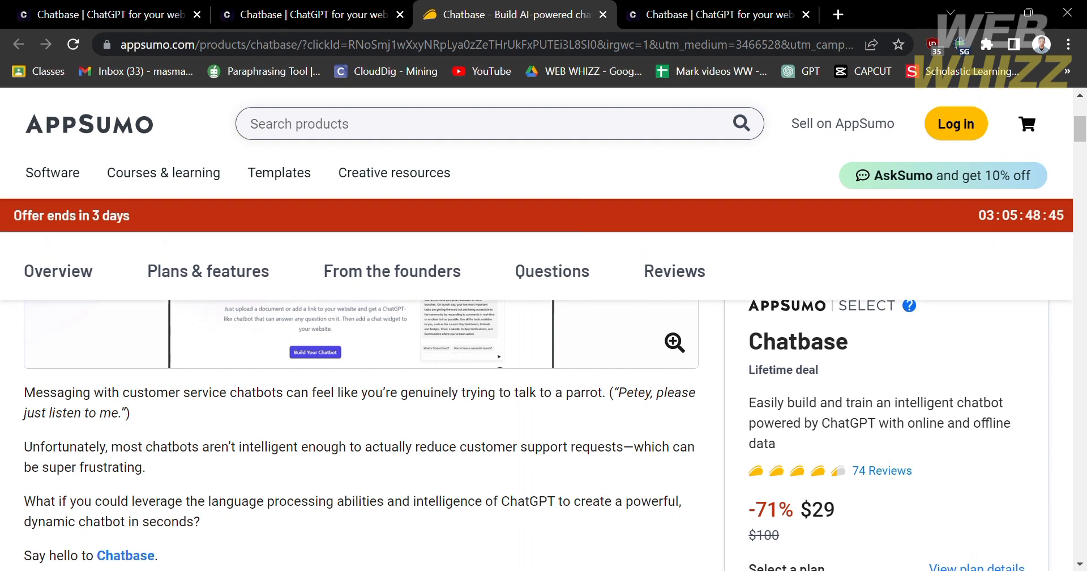
scroll(654, 511, "down", 20)
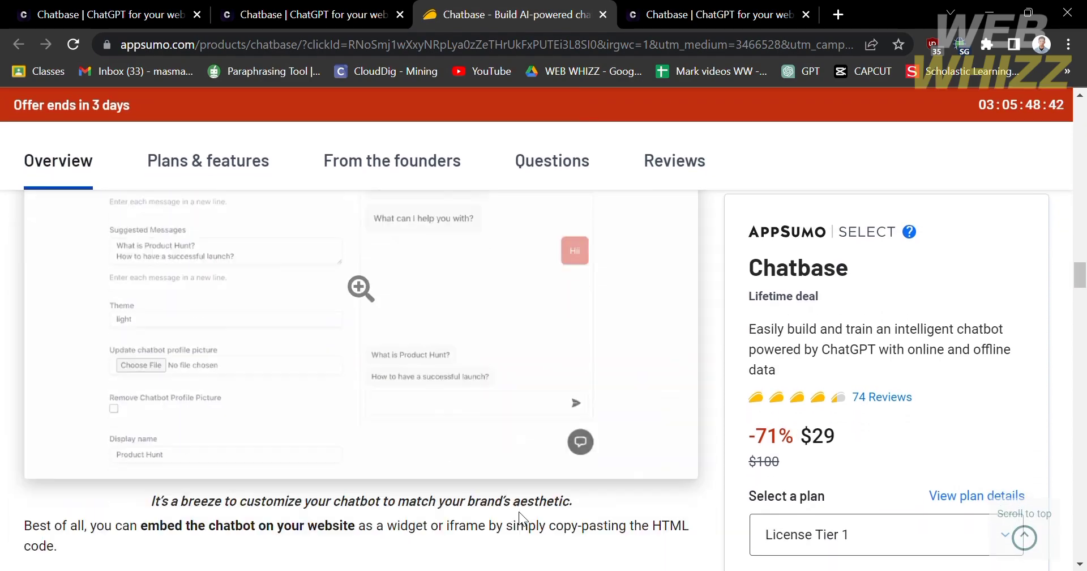
scroll(519, 511, "up", 10)
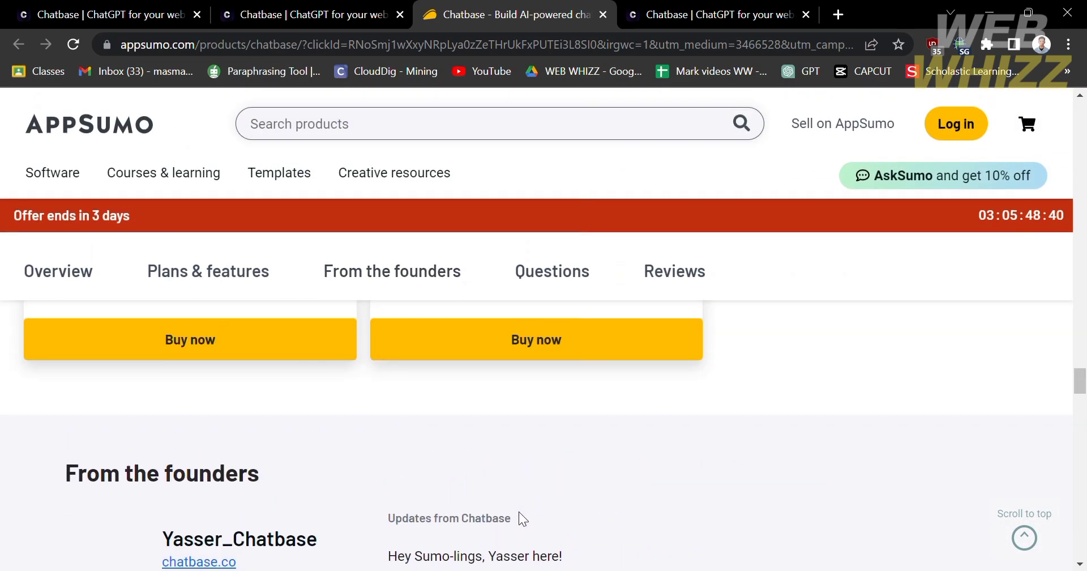
scroll(518, 511, "down", 5)
scroll(529, 520, "up", 10)
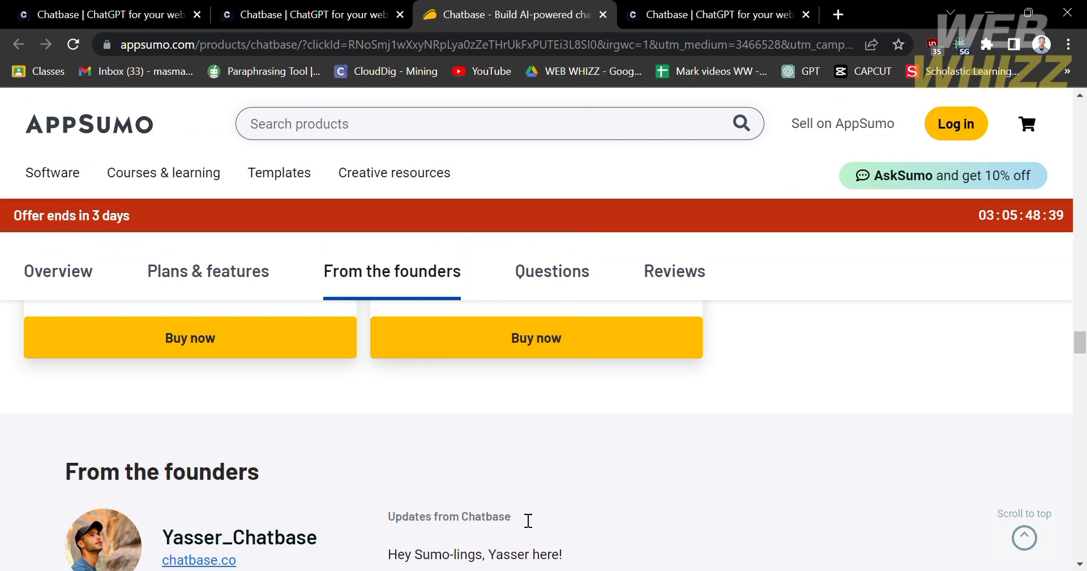
scroll(528, 519, "up", 4)
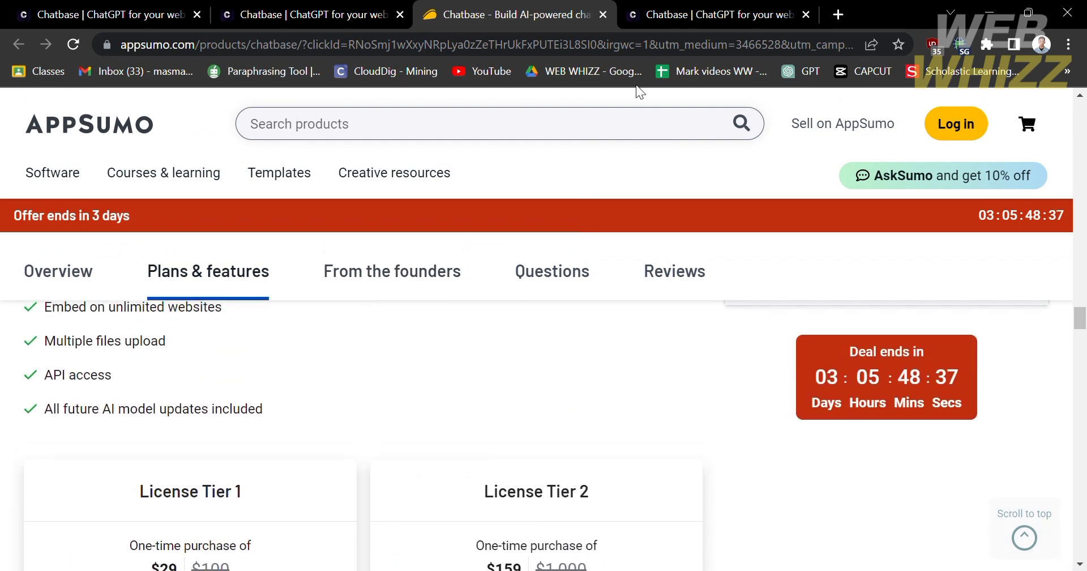
scroll(610, 447, "down", 5)
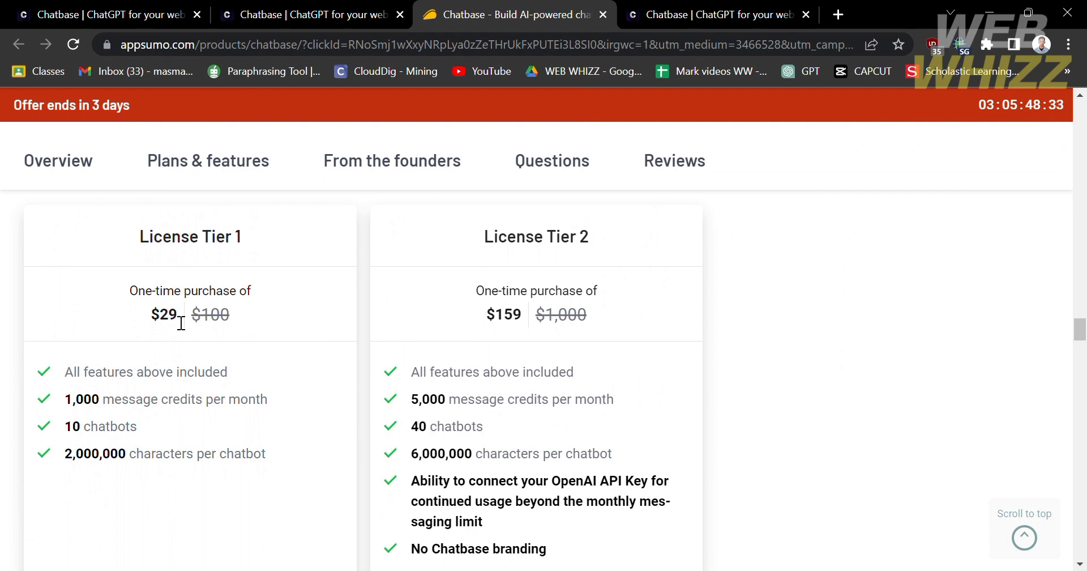
scroll(172, 313, "down", 1)
scroll(172, 313, "up", 1)
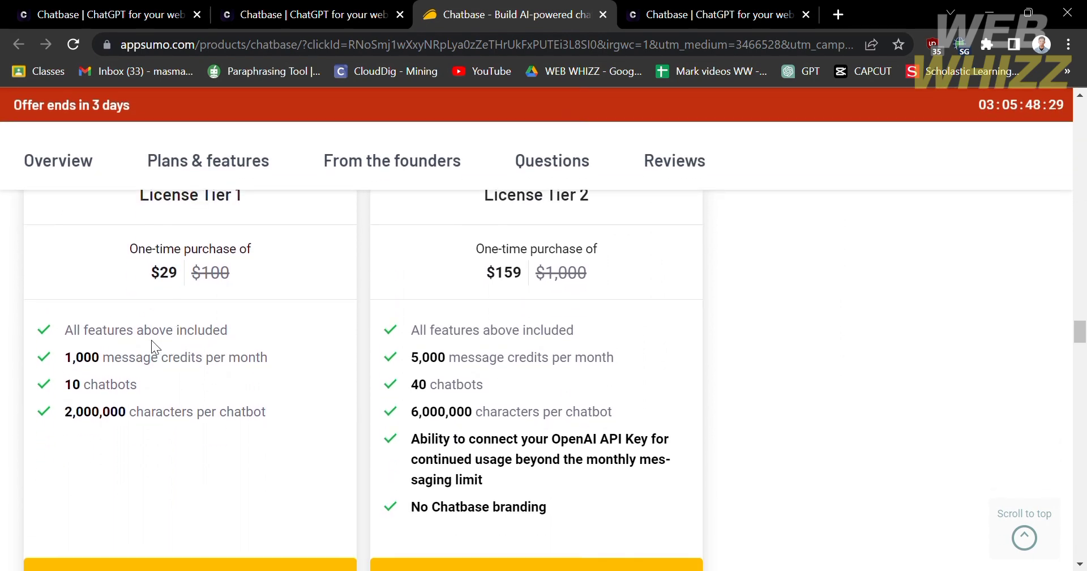
scroll(153, 347, "down", 10)
scroll(636, 507, "up", 3)
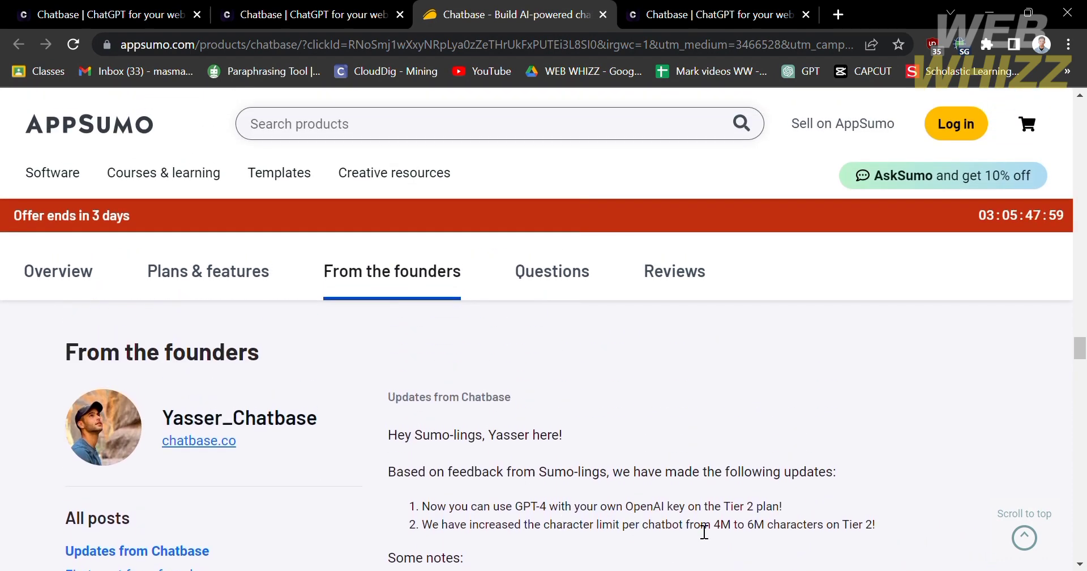
scroll(702, 529, "down", 5)
scroll(696, 524, "down", 8)
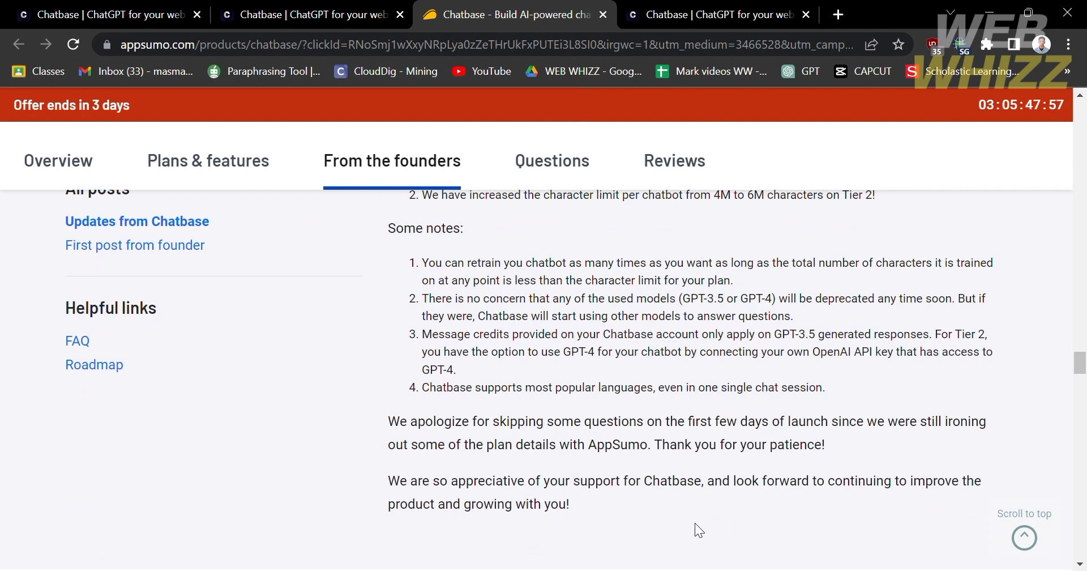
scroll(696, 524, "down", 5)
scroll(696, 524, "up", 8)
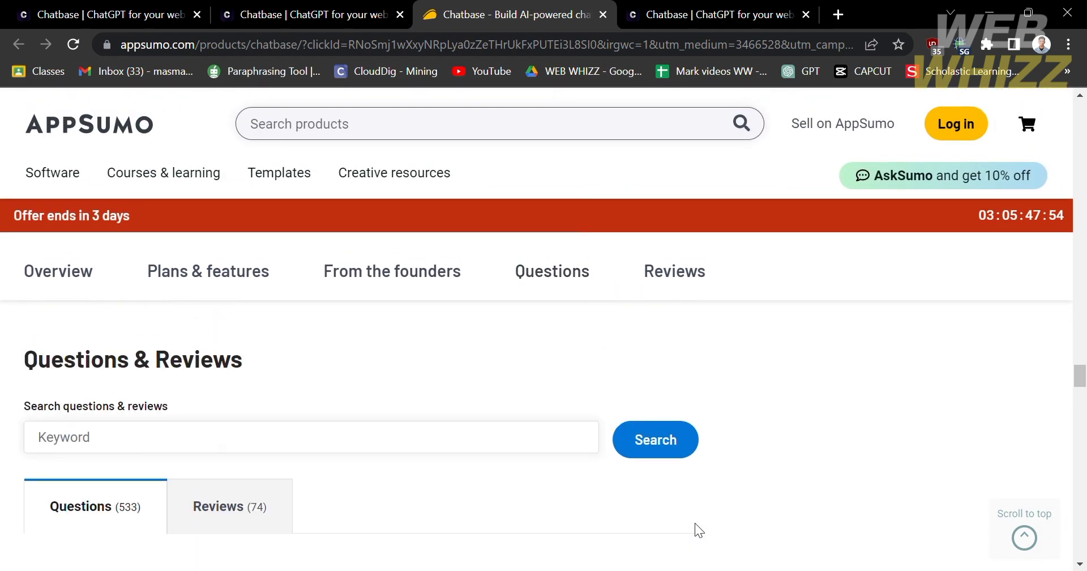
left_click(107, 444)
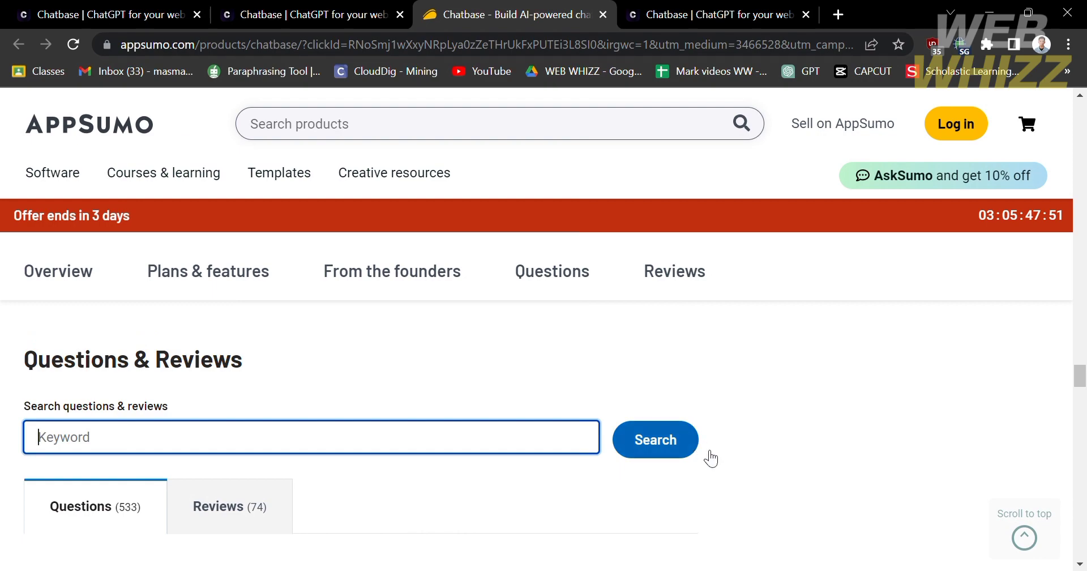
left_click(814, 463)
scroll(813, 463, "up", 15)
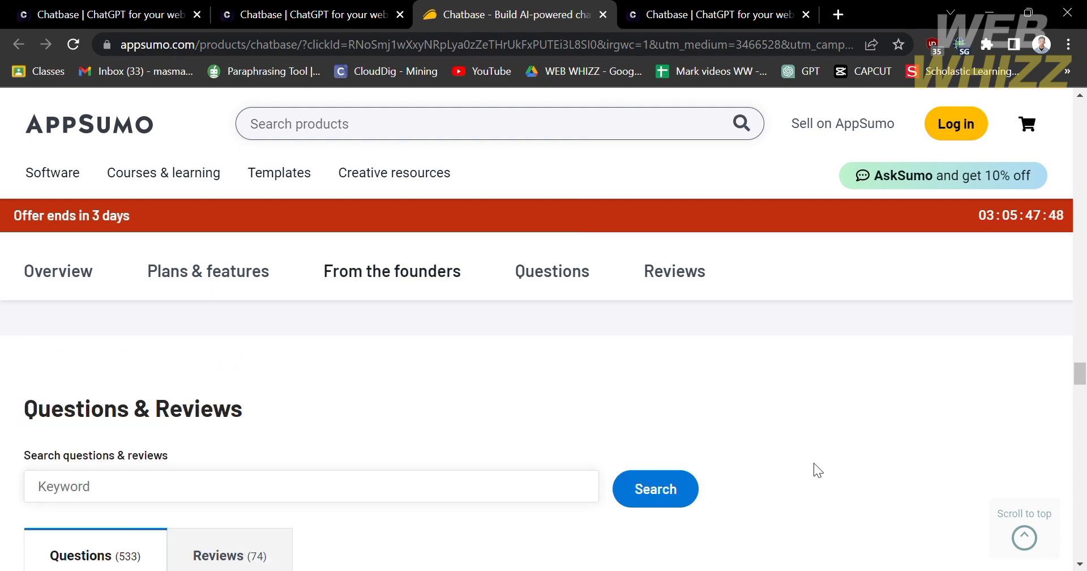
scroll(817, 470, "down", 4)
scroll(817, 469, "up", 10)
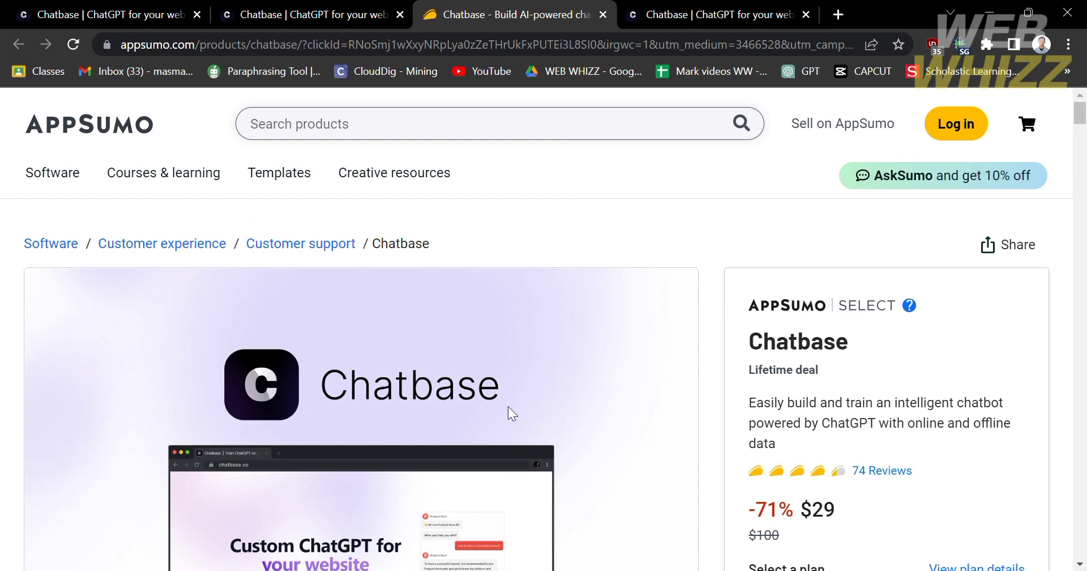
Switch to the chatbase.co/pricing tab and close the greeting chat bubbles.
left_click(694, 12)
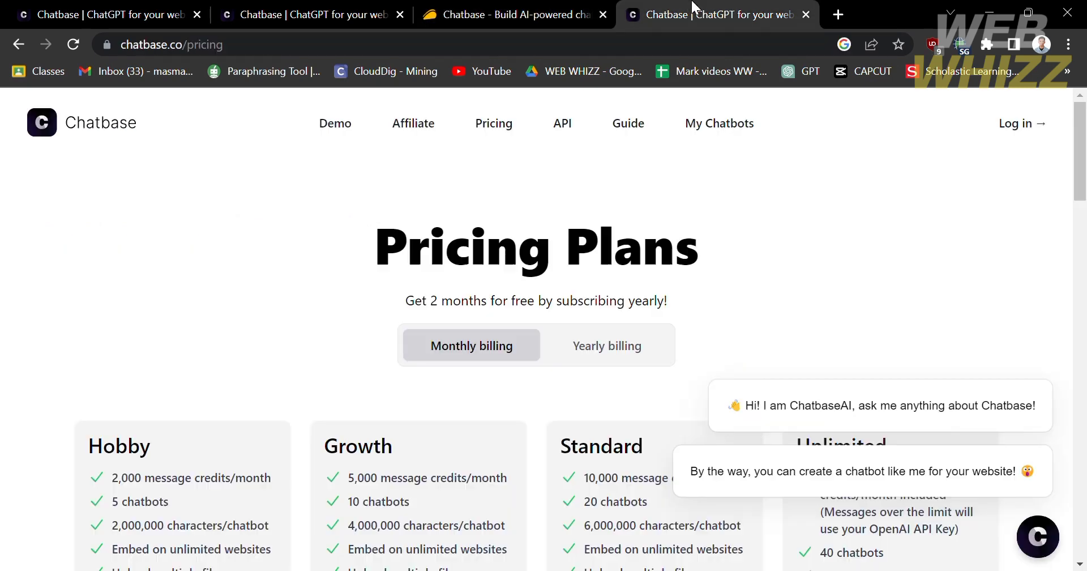
scroll(598, 365, "down", 3)
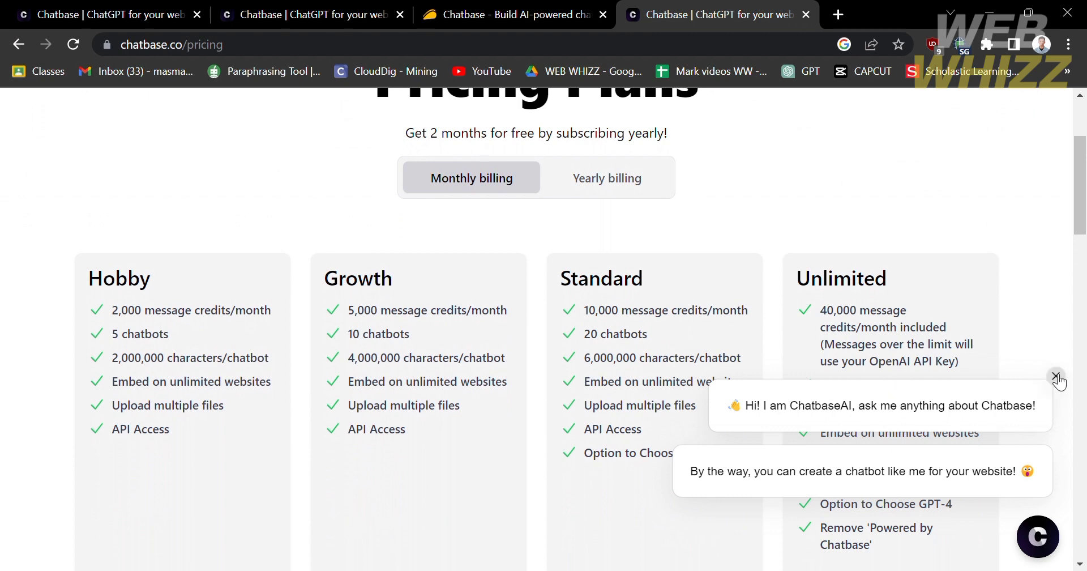
left_click(1056, 376)
scroll(1056, 379, "up", 2)
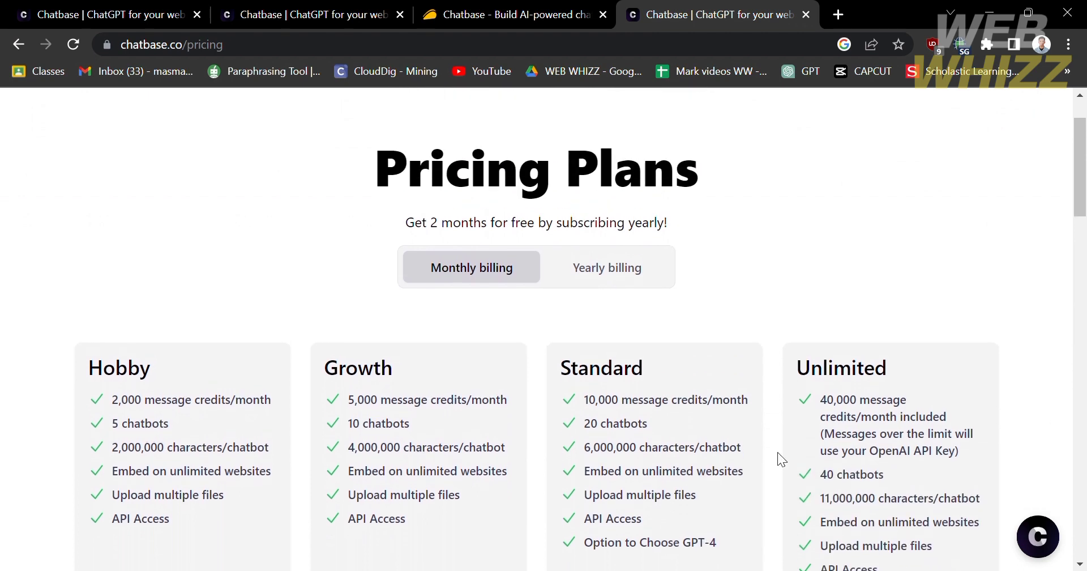
Scroll through the Hobby, Growth, Standard and Unlimited plans, Add-ons and Pricing FAQs.
scroll(538, 436, "down", 1)
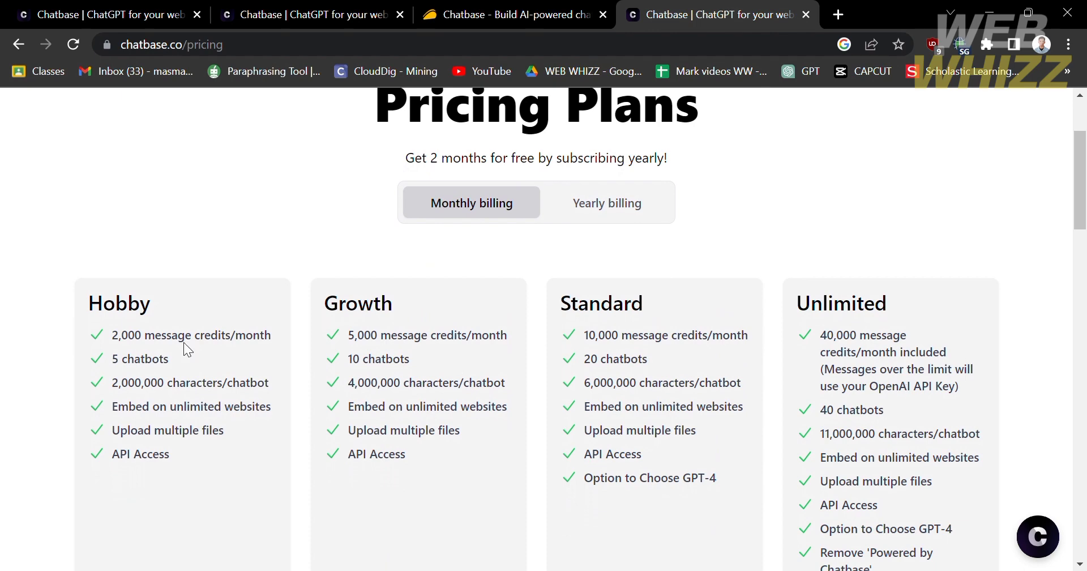
scroll(892, 440, "down", 5)
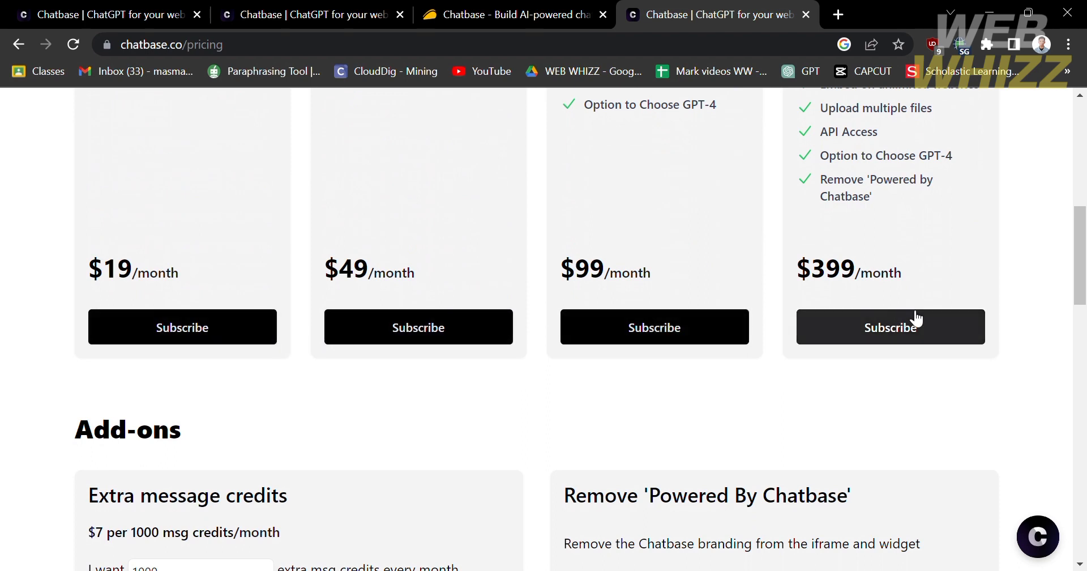
scroll(920, 318, "up", 2)
scroll(921, 318, "up", 3)
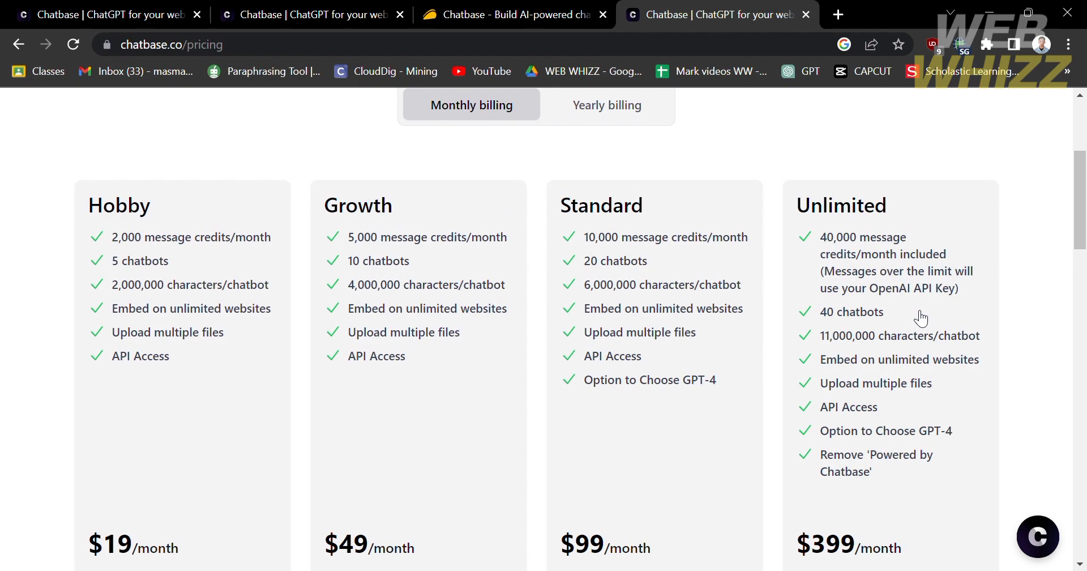
scroll(921, 319, "down", 10)
scroll(920, 318, "down", 2)
scroll(917, 315, "up", 3)
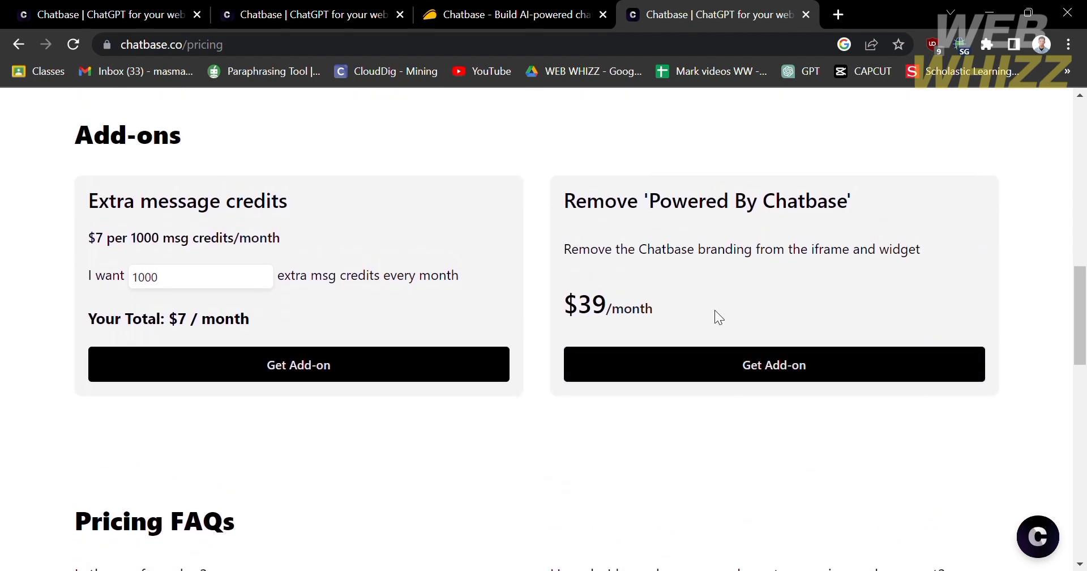
scroll(879, 364, "down", 9)
scroll(879, 365, "up", 3)
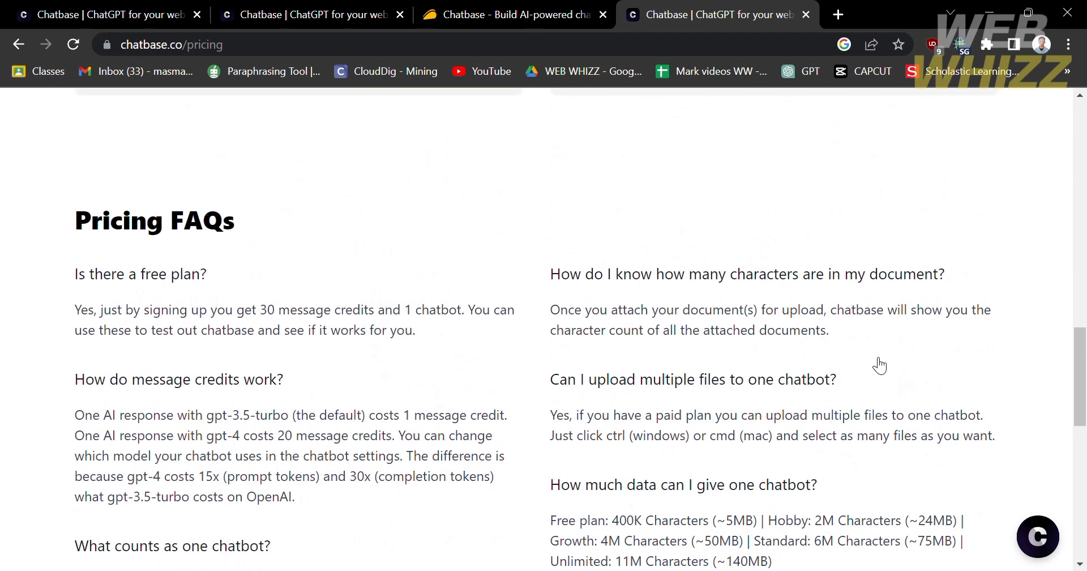
scroll(849, 365, "down", 1)
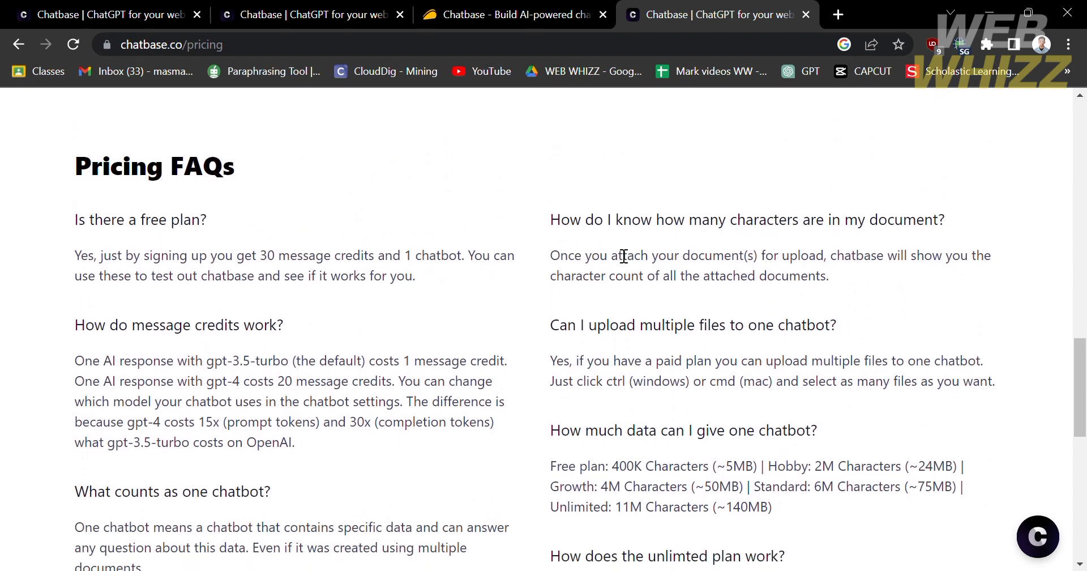
scroll(634, 255, "down", 9)
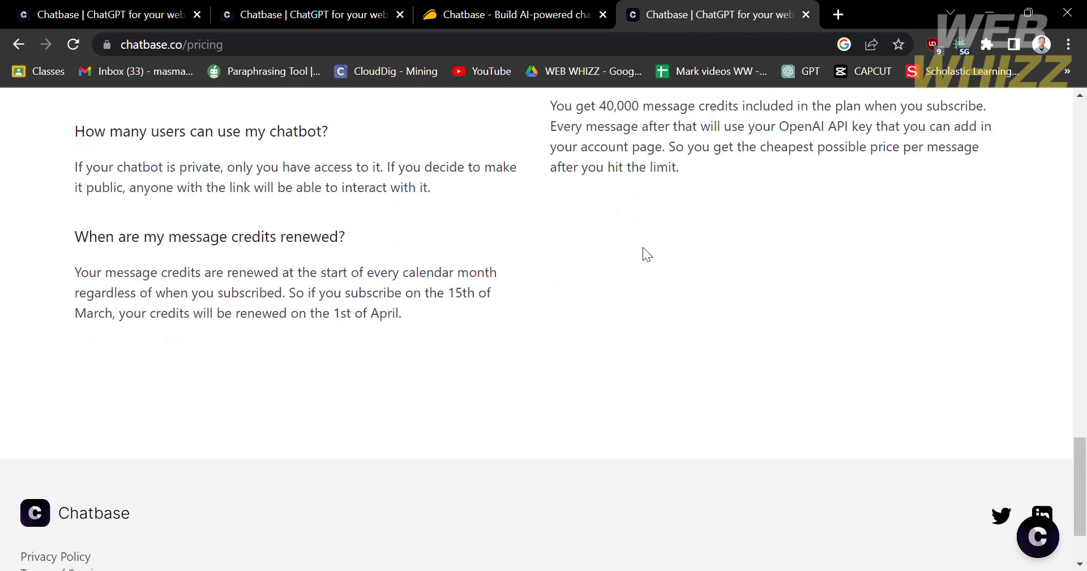
scroll(644, 252, "up", 20)
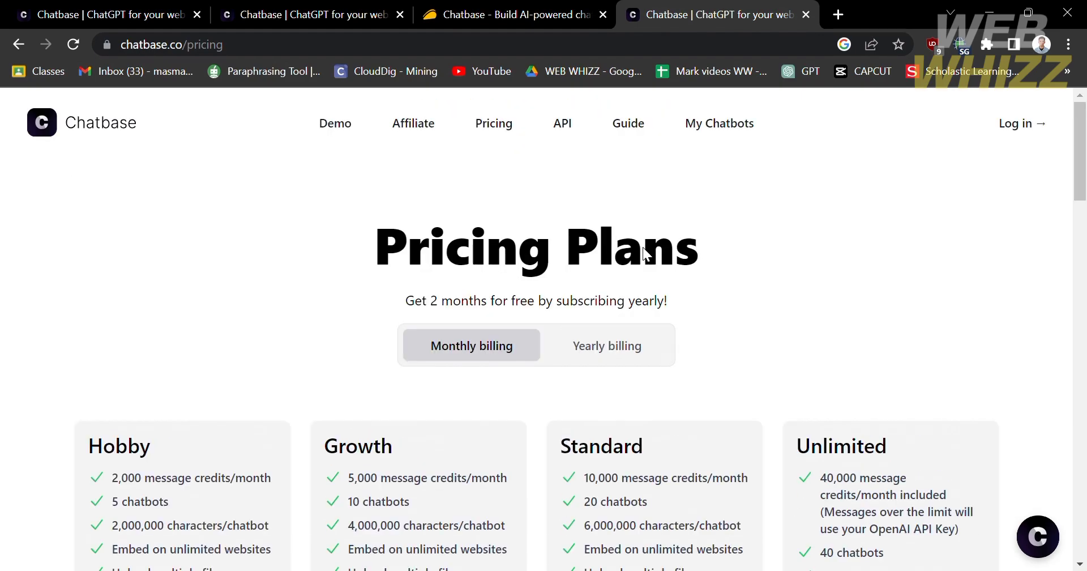
Log in to Chatbase from the home page using Sign in with Google.
left_click(249, 7)
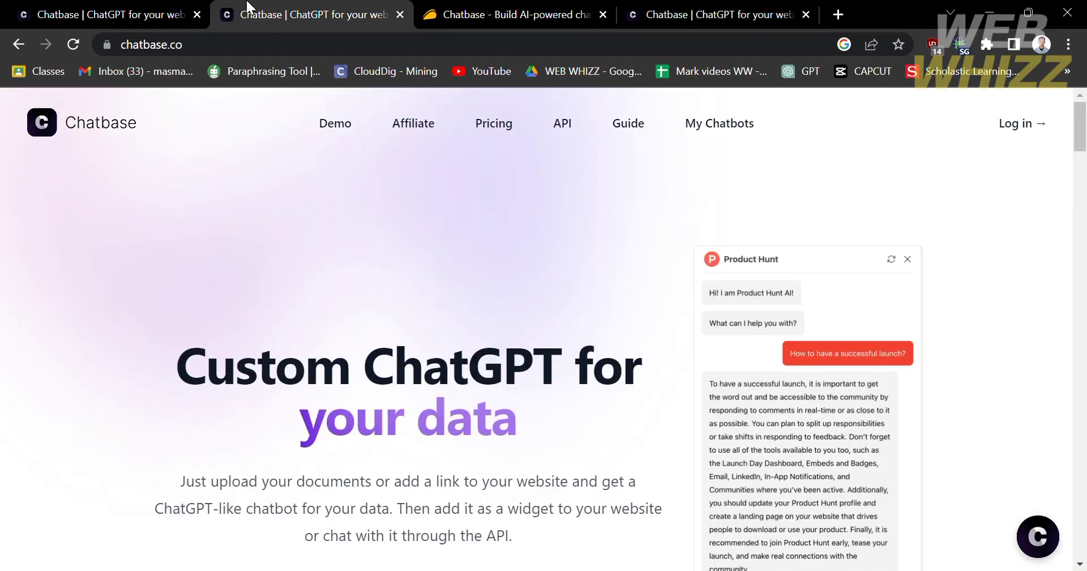
left_click(1037, 131)
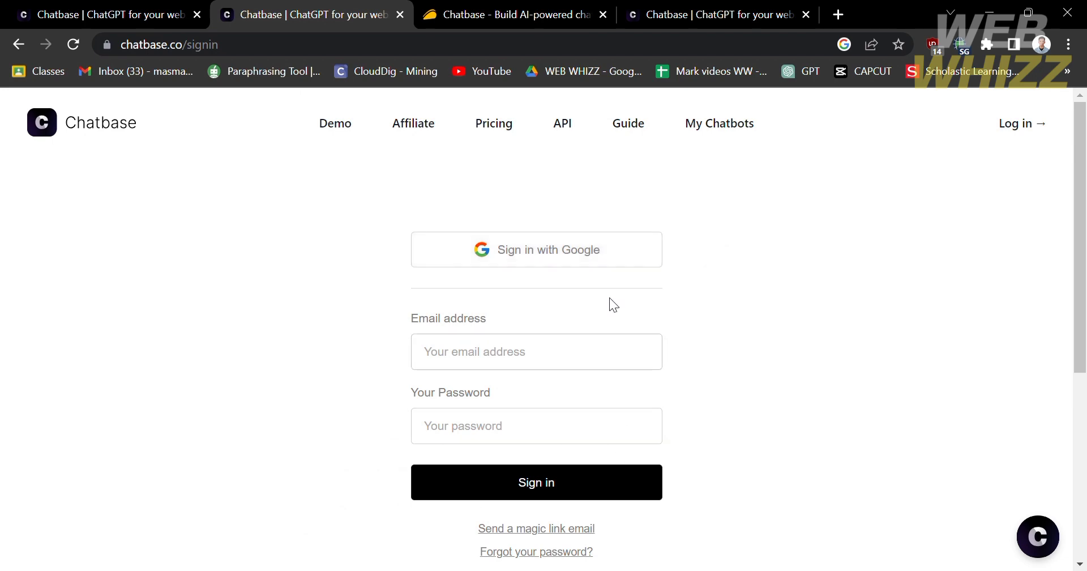
left_click(617, 262)
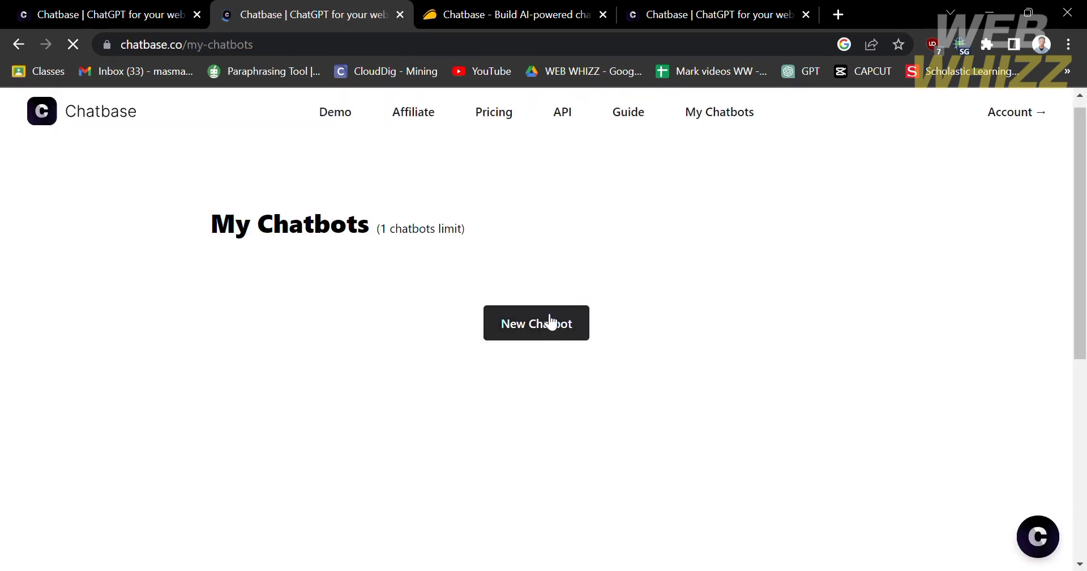
Start a new chatbot and look over its Data Sources page.
left_click(550, 317)
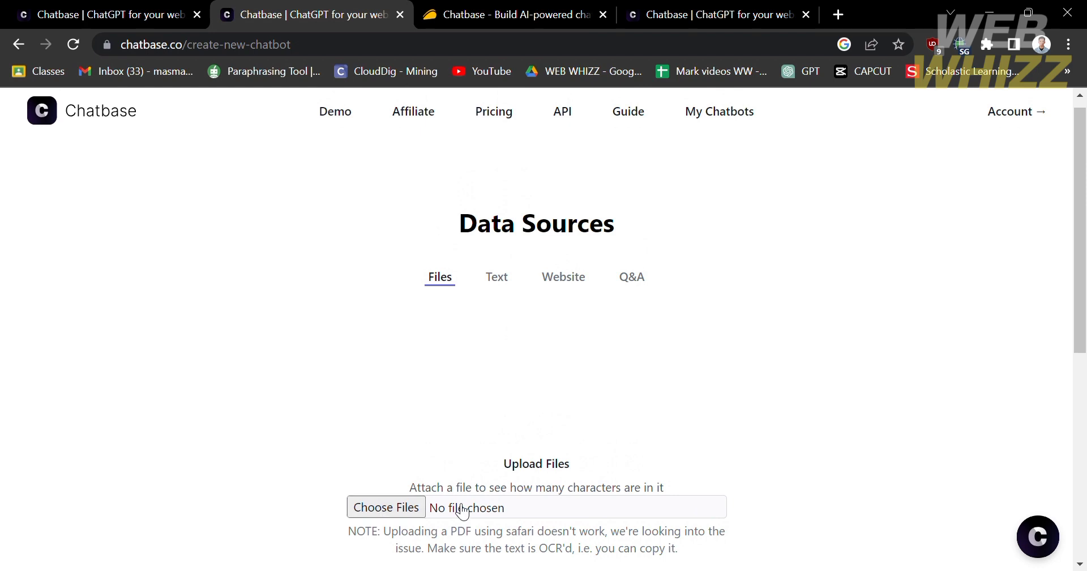
scroll(626, 504, "down", 2)
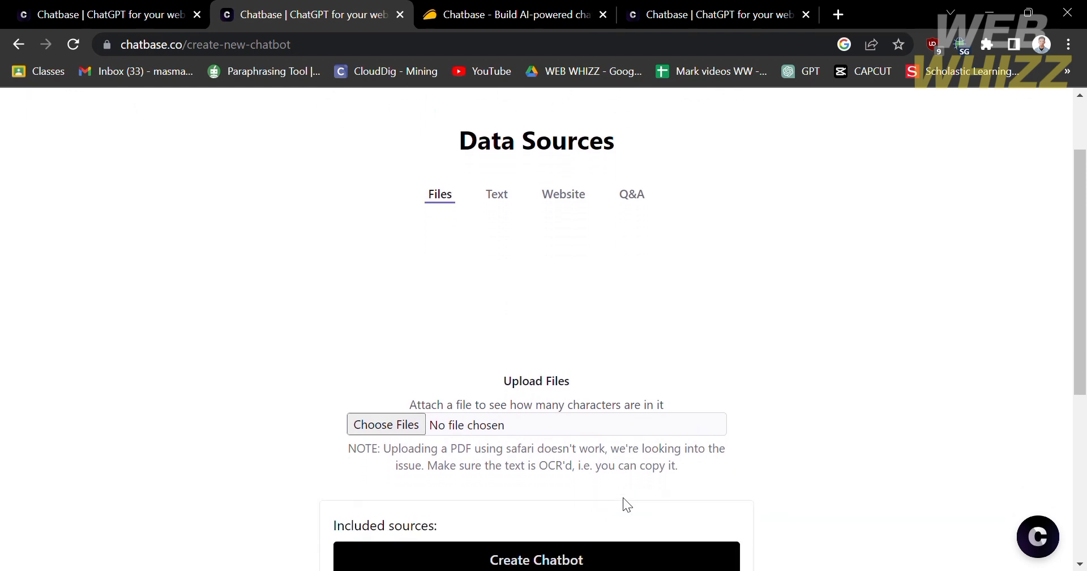
scroll(623, 503, "up", 1)
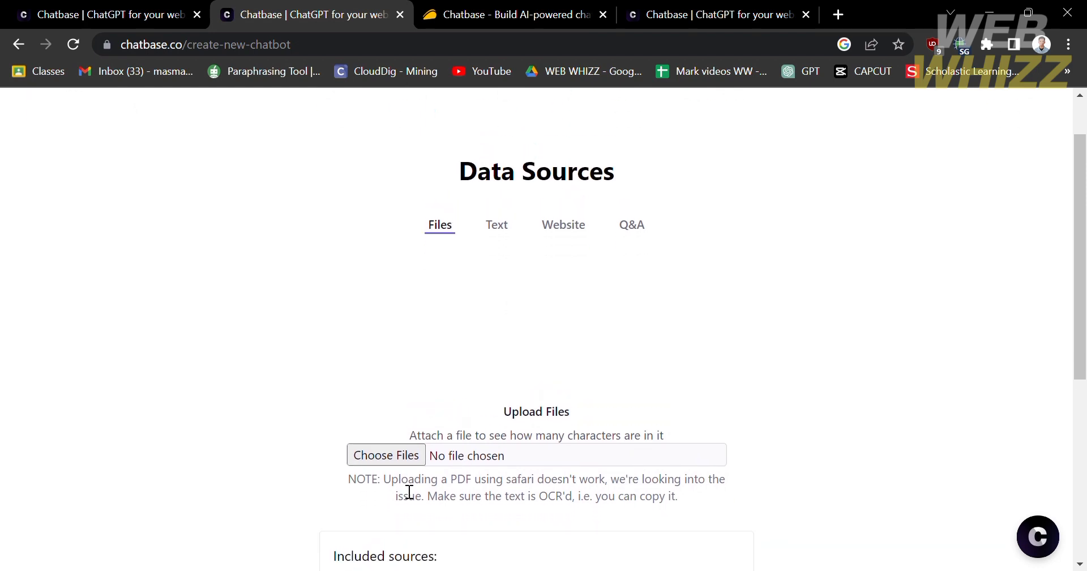
scroll(509, 340, "up", 2)
Switch to the Text source and click into its empty chatbot name and data fields.
left_click(516, 312)
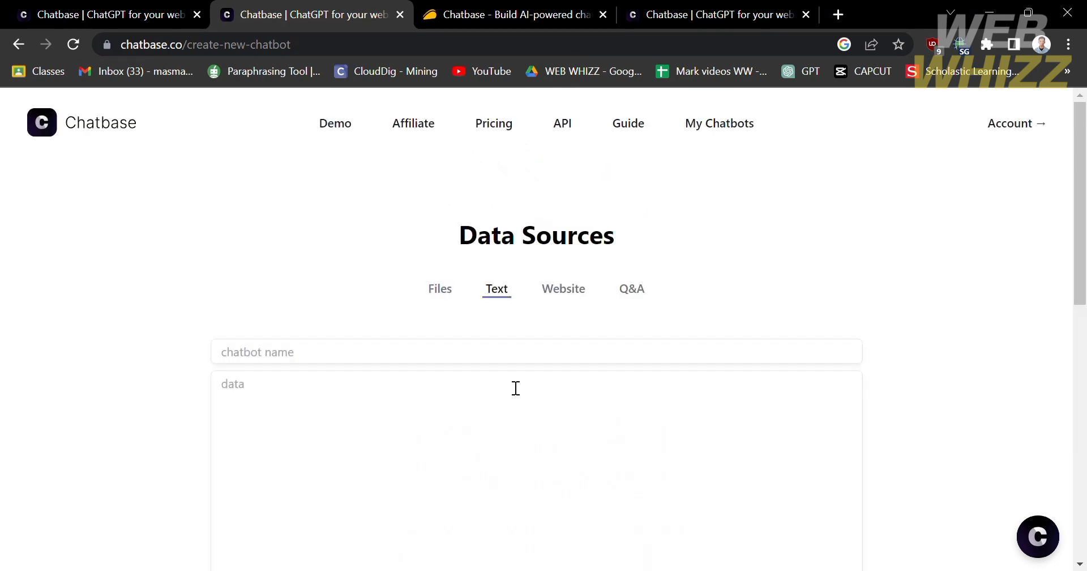
scroll(515, 388, "down", 1)
left_click(496, 335)
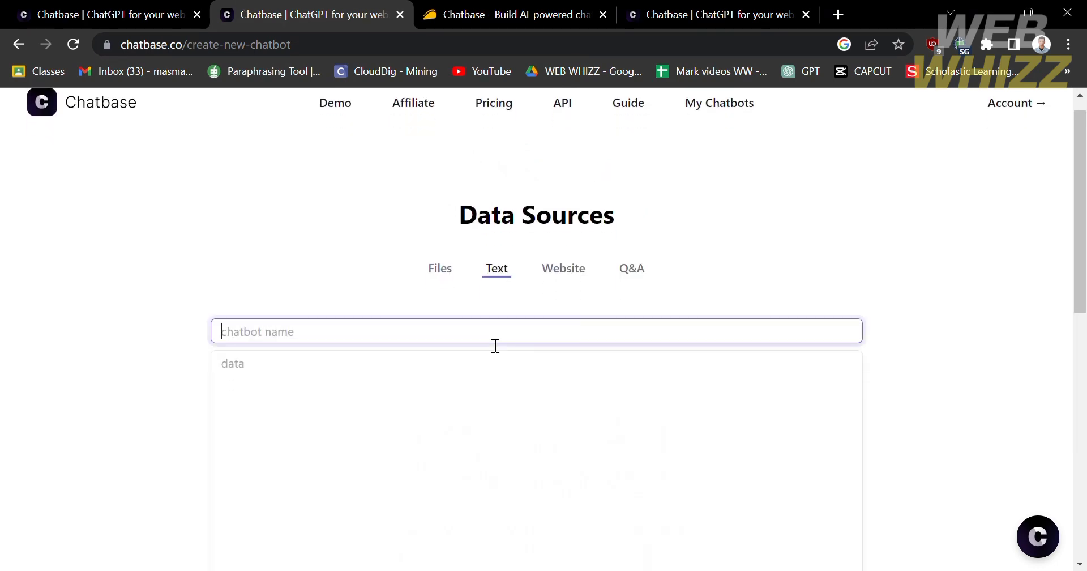
left_click(509, 381)
scroll(510, 381, "down", 5)
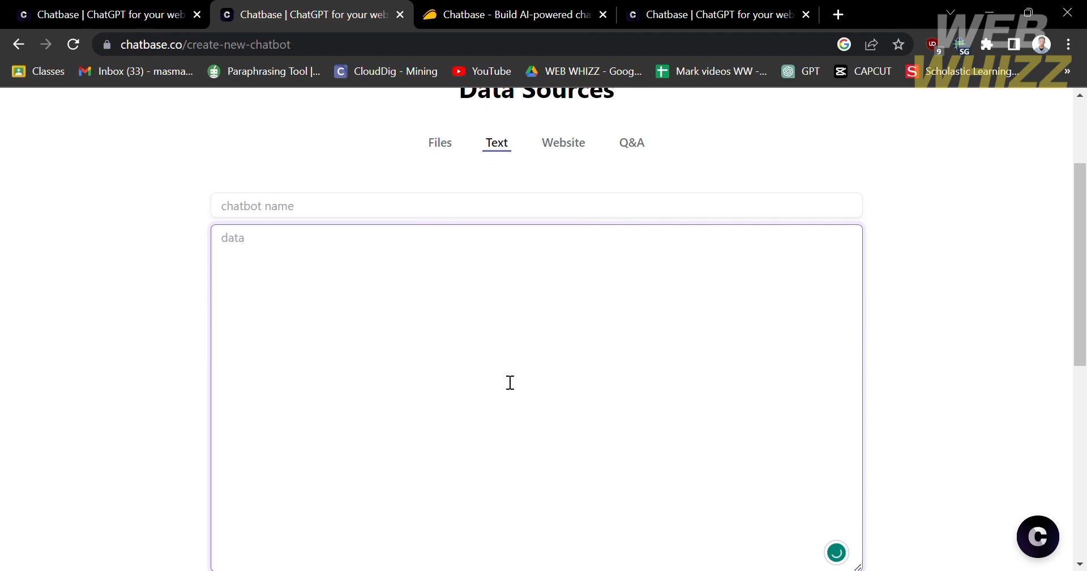
scroll(510, 382, "up", 4)
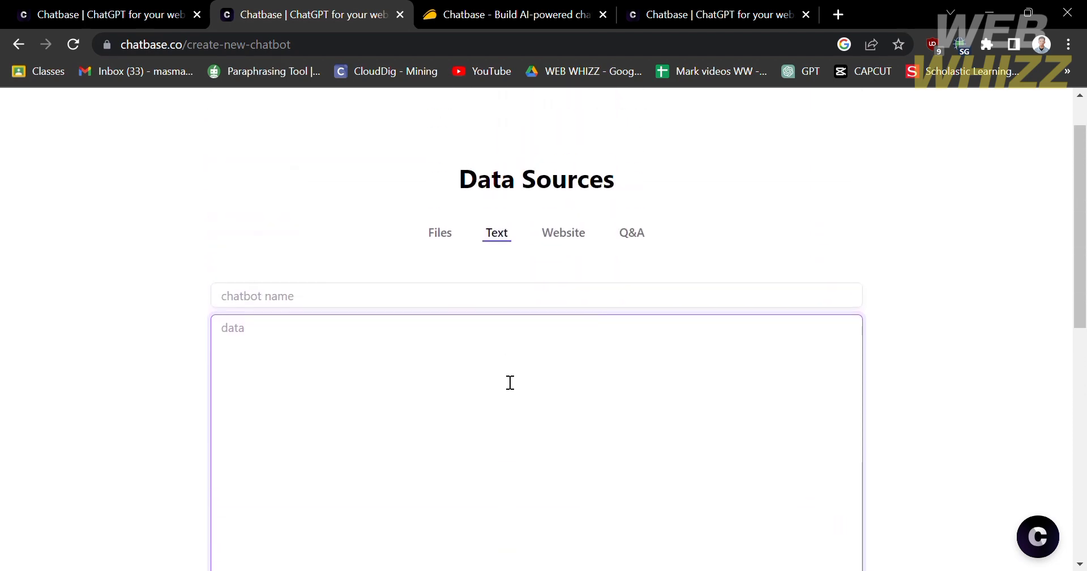
Enter Google.com as the Website source to crawl, which is flagged as an Invalid URL.
left_click(574, 239)
left_click(541, 339)
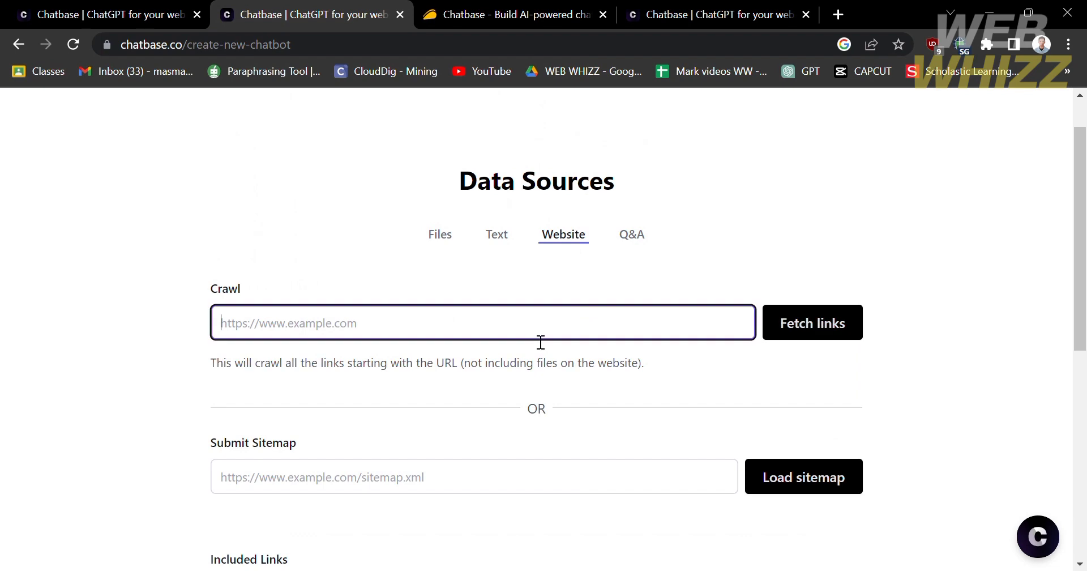
scroll(540, 342, "down", 2)
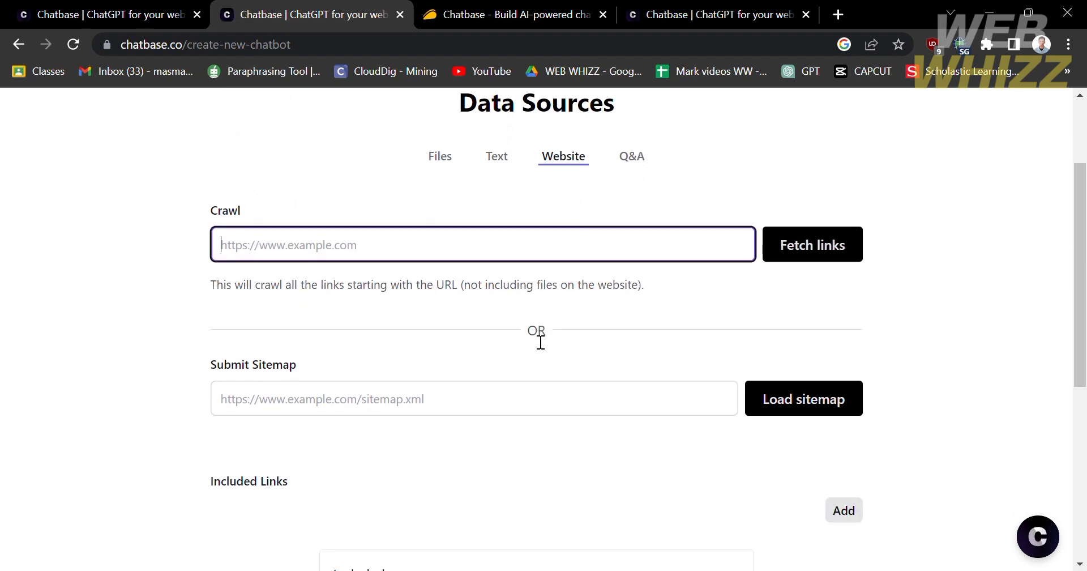
scroll(541, 342, "up", 2)
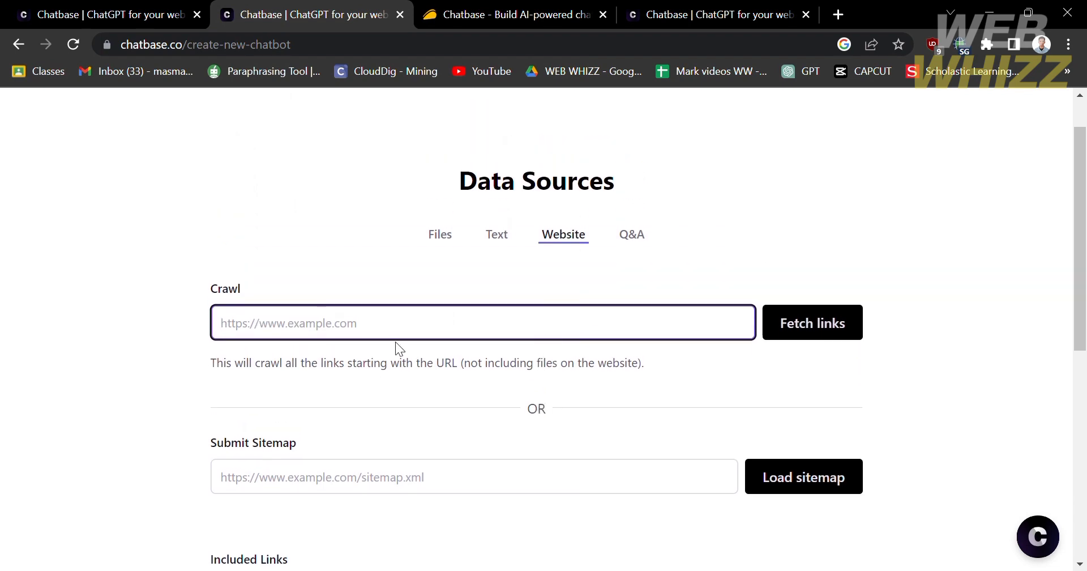
left_click(338, 365)
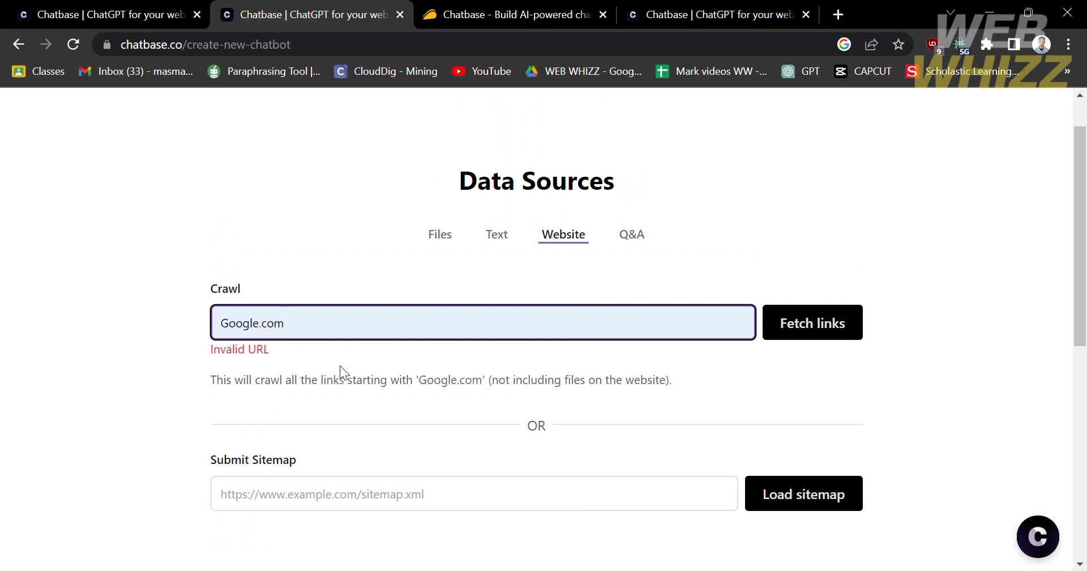
left_click(365, 494)
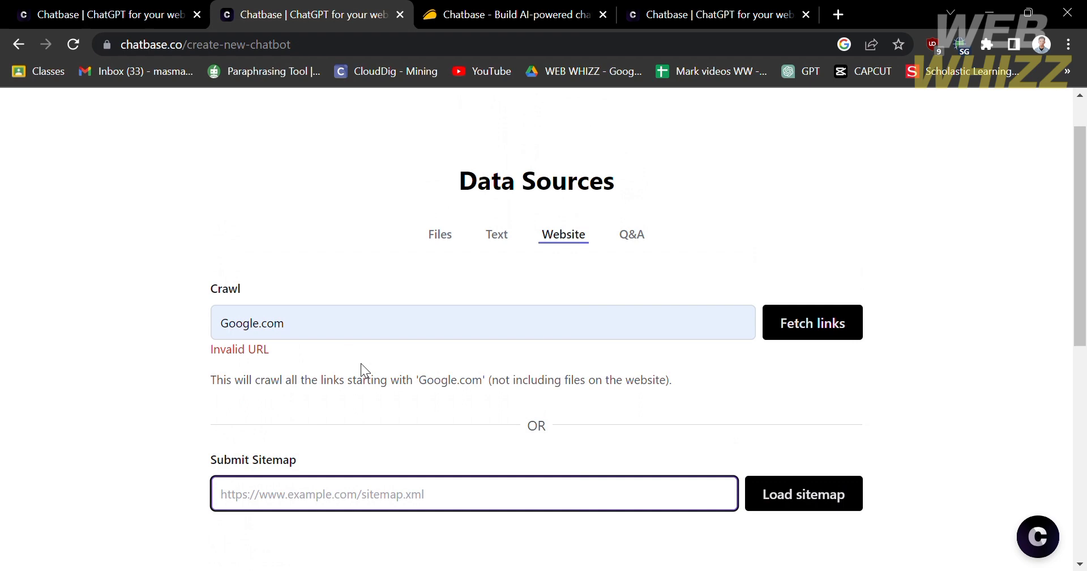
Switch to the Q&A data source.
scroll(359, 469, "down", 2)
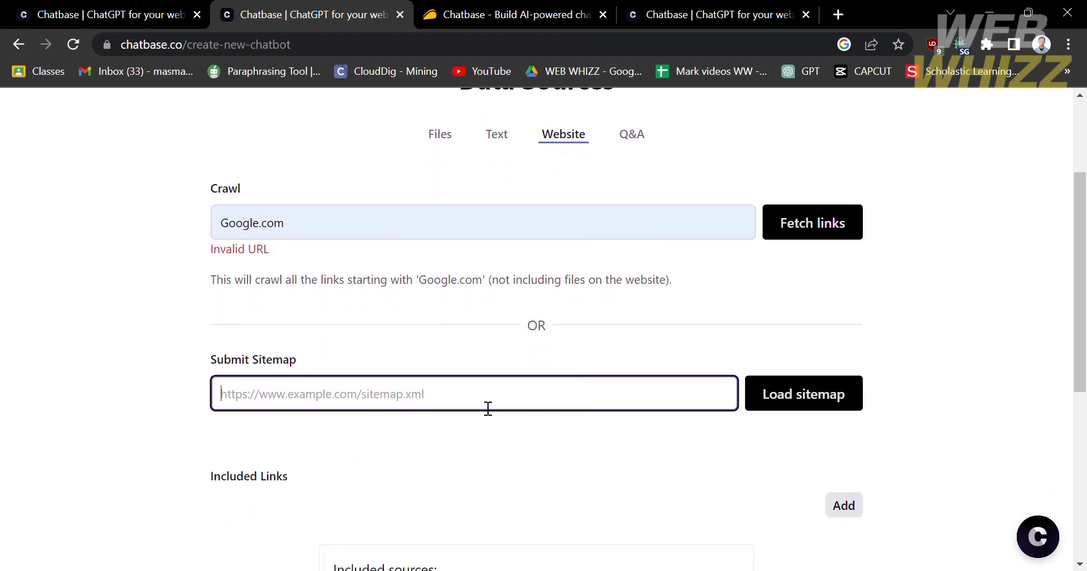
scroll(630, 272, "up", 2)
left_click(633, 267)
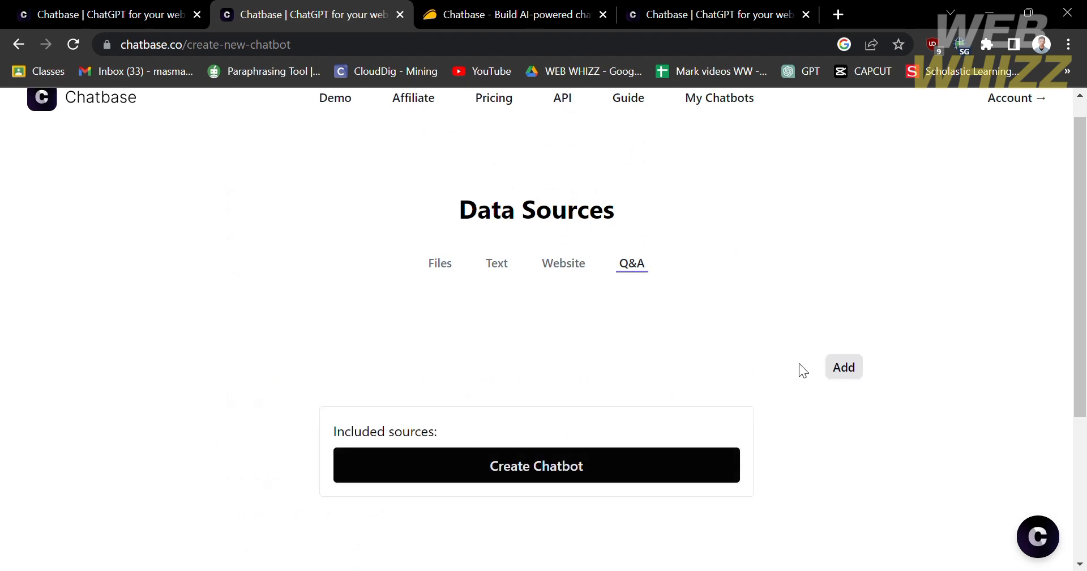
Add a Q&A pair with the question 'What is the color of the grass?' and answer 'Green'.
left_click(854, 372)
scroll(691, 452, "down", 3)
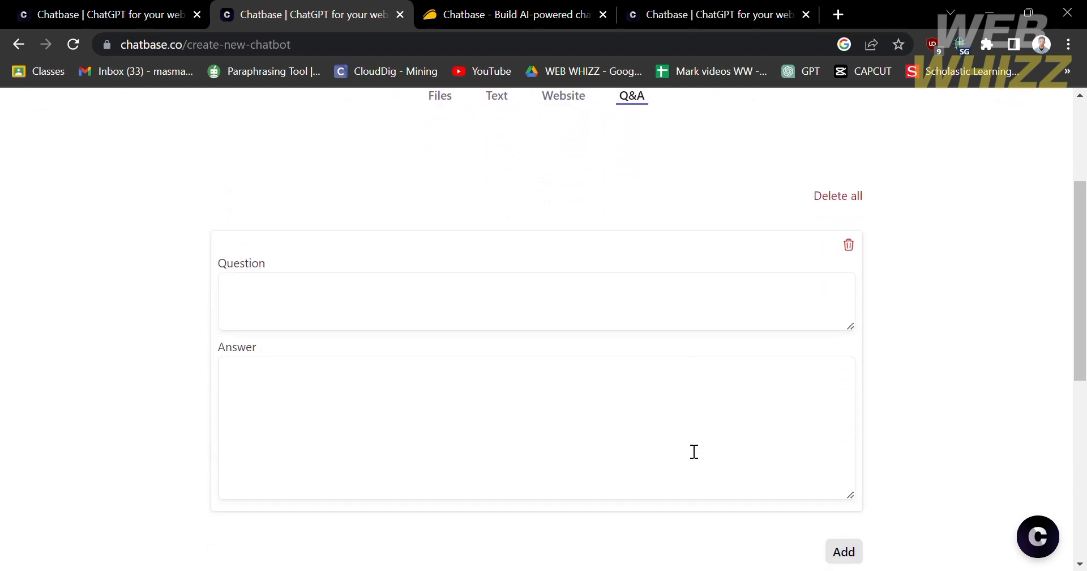
left_click(628, 308)
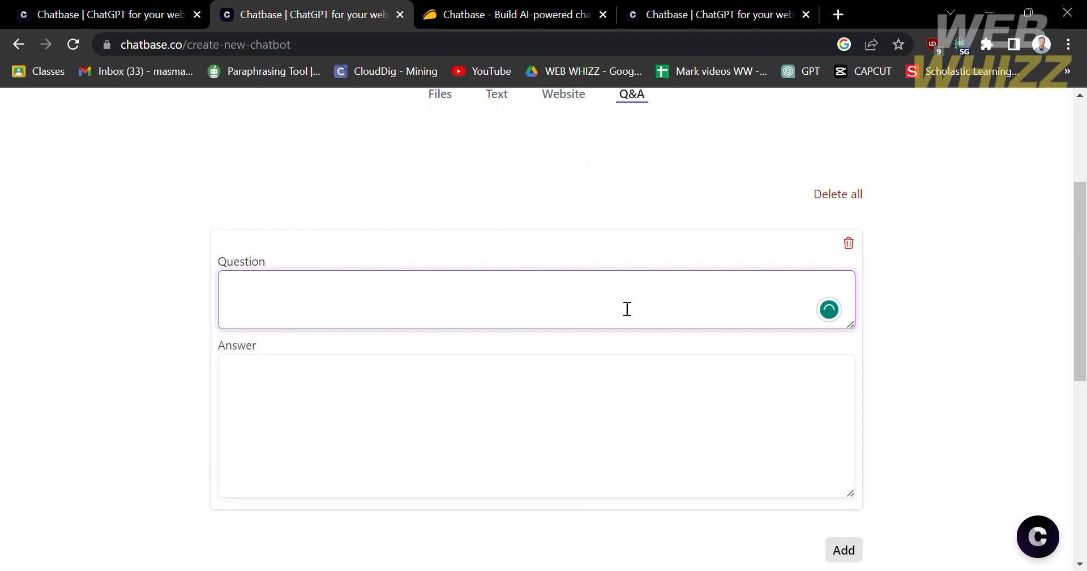
type("What is the color of the grass?")
left_click(555, 380)
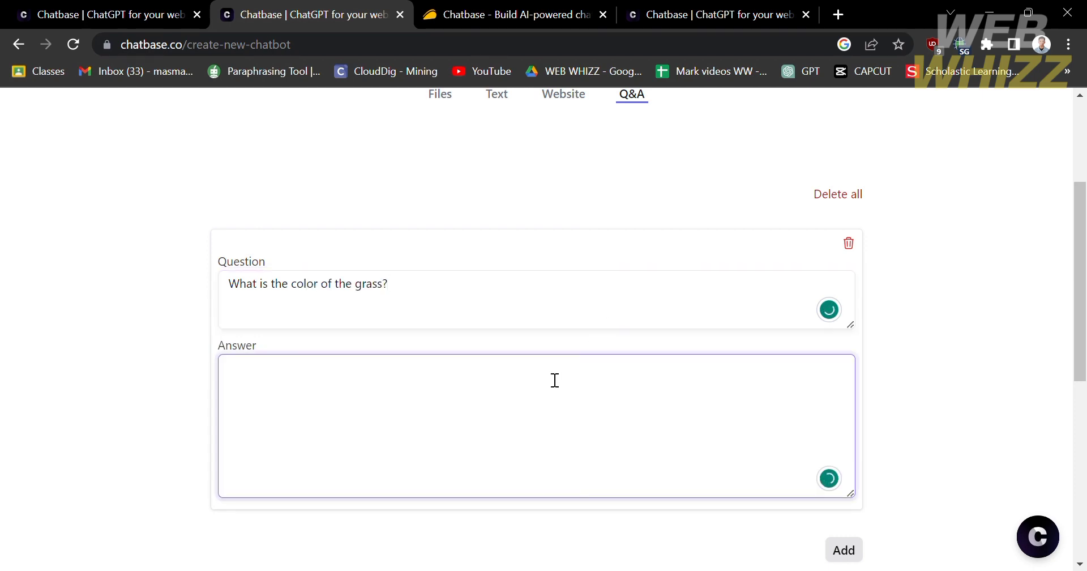
type("Green")
Add another Q&A pair and try creating the chatbot, which is rejected for 'Not enough content'.
left_click(845, 549)
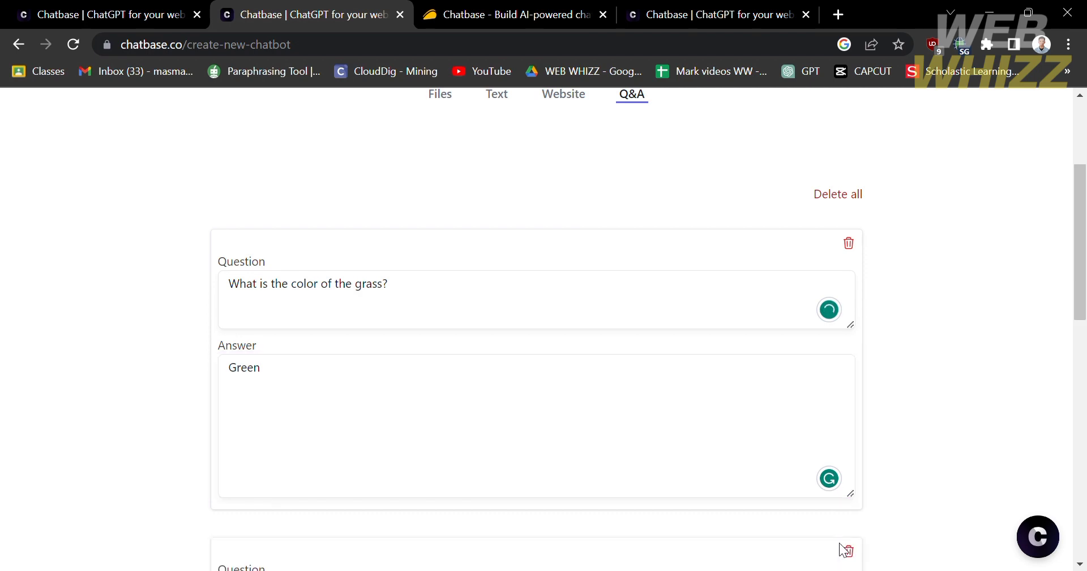
scroll(843, 549, "down", 1)
scroll(841, 548, "down", 1)
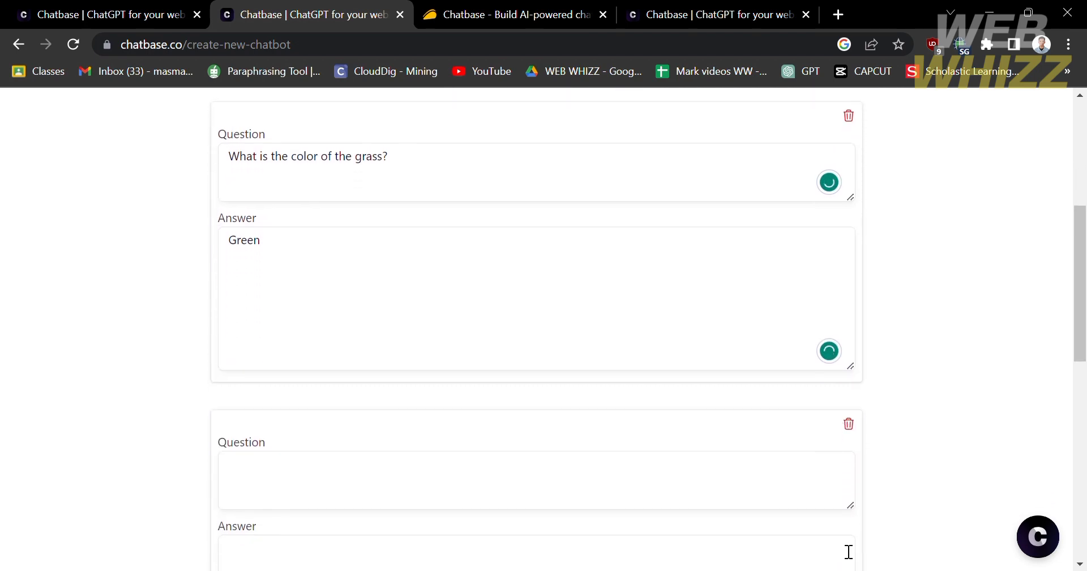
scroll(830, 560, "down", 8)
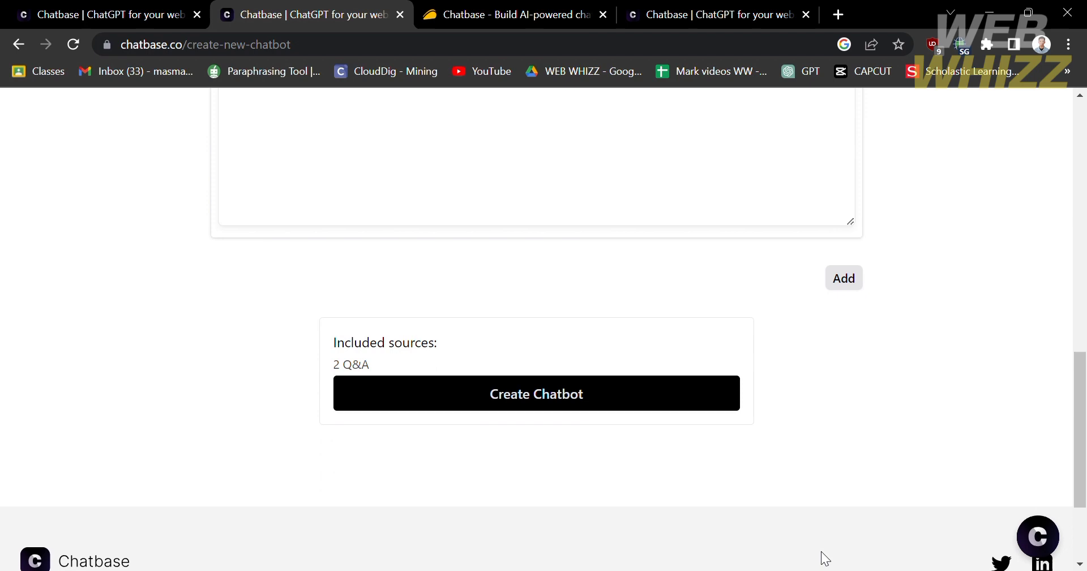
scroll(821, 558, "up", 2)
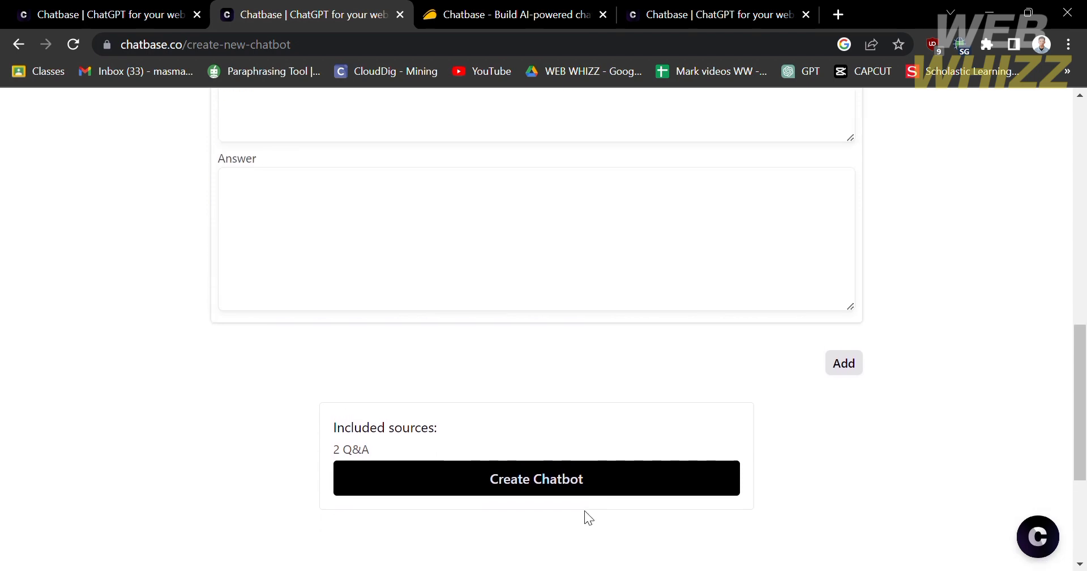
left_click(577, 487)
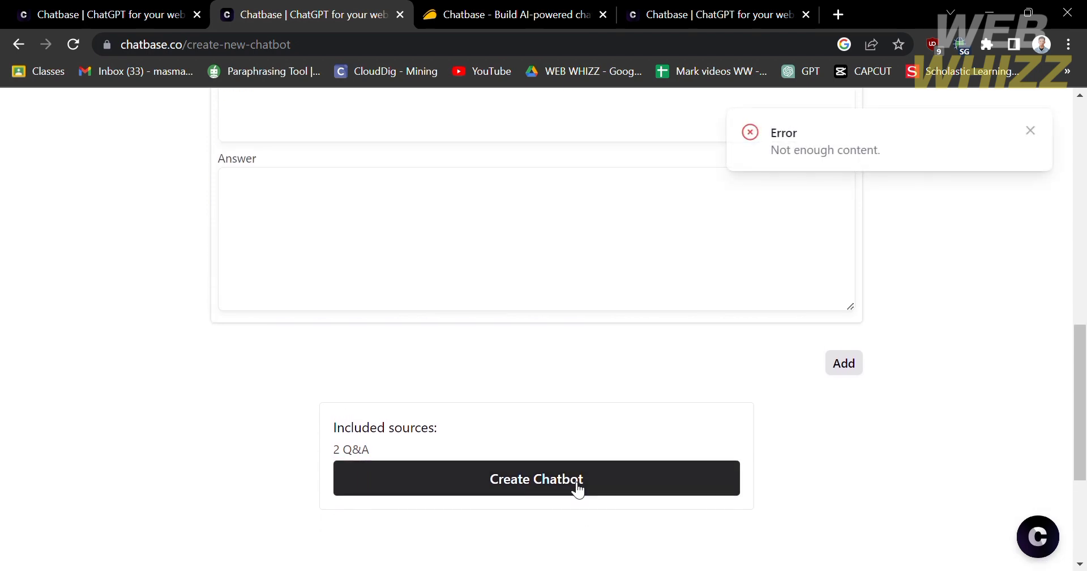
scroll(576, 487, "up", 6)
scroll(577, 488, "down", 5)
scroll(573, 484, "up", 2)
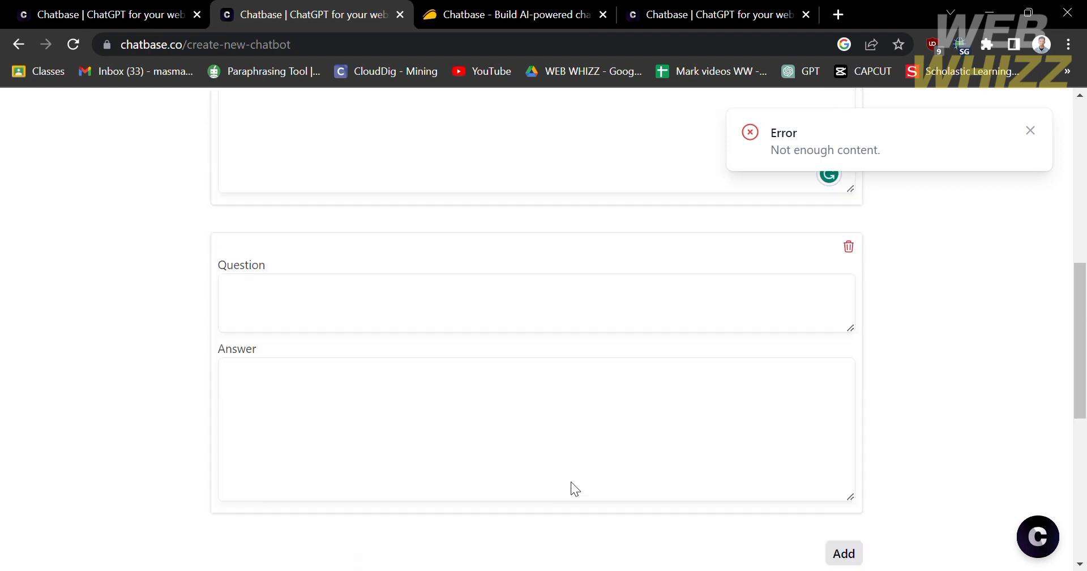
scroll(571, 481, "up", 8)
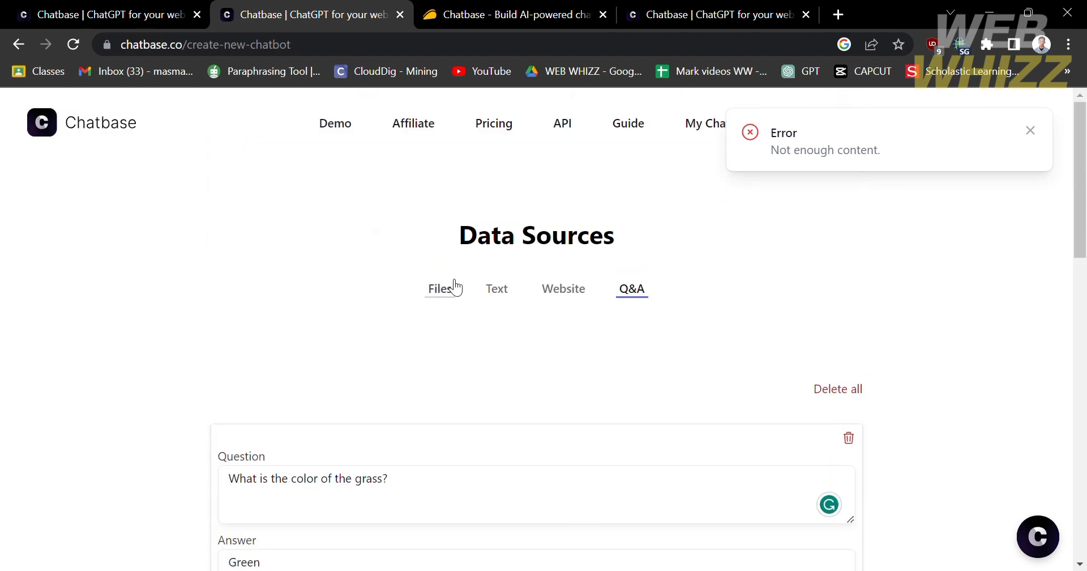
Switch to the Files source and upload the business-law PDF.
left_click(454, 288)
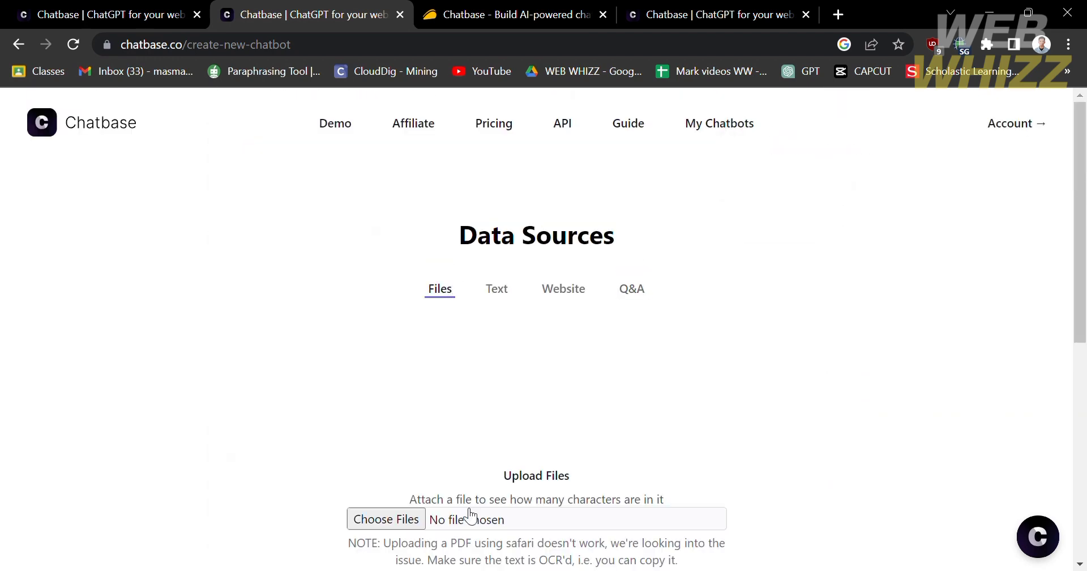
left_click(403, 521)
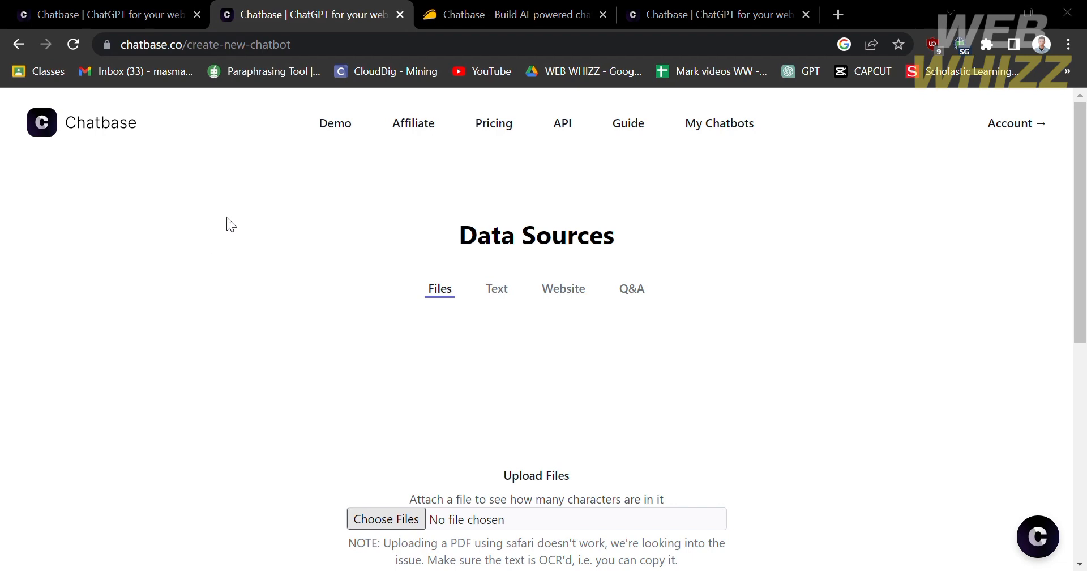
left_click(652, 480)
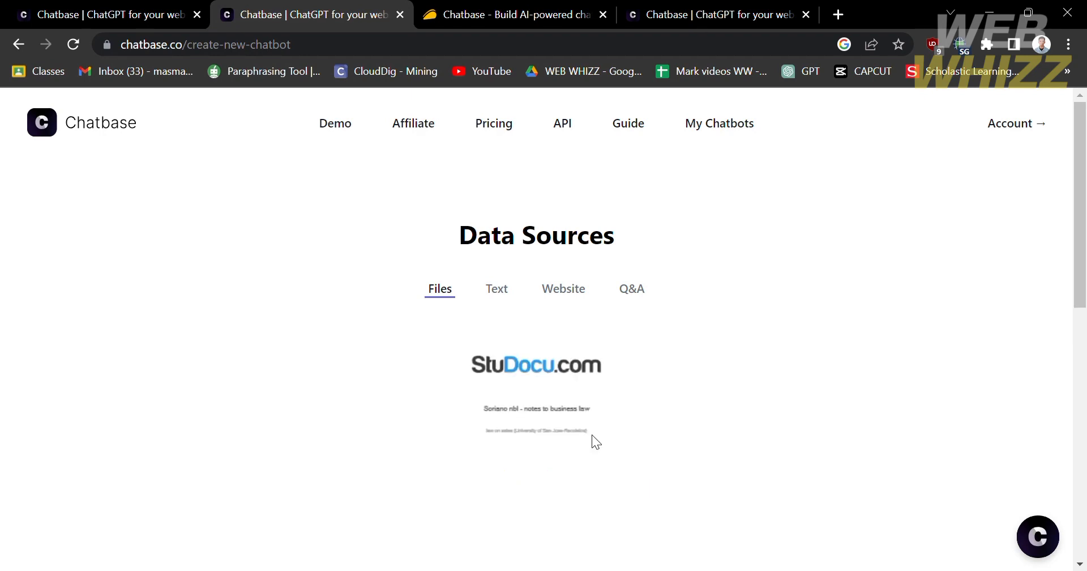
Create the chatbot from the 380,903-character PDF and confirm to start building it.
scroll(593, 434, "down", 3)
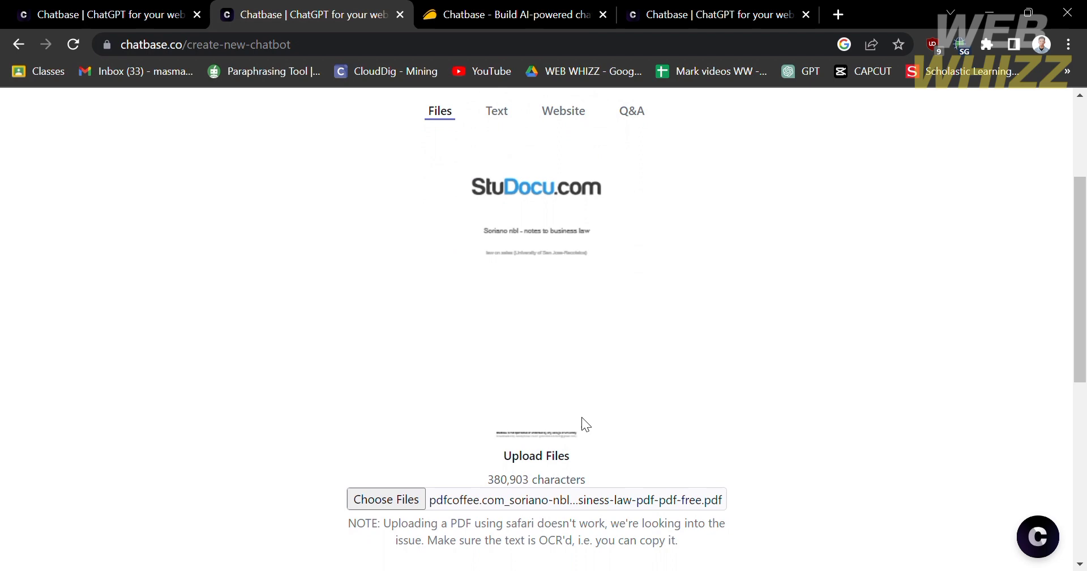
scroll(546, 335, "up", 1)
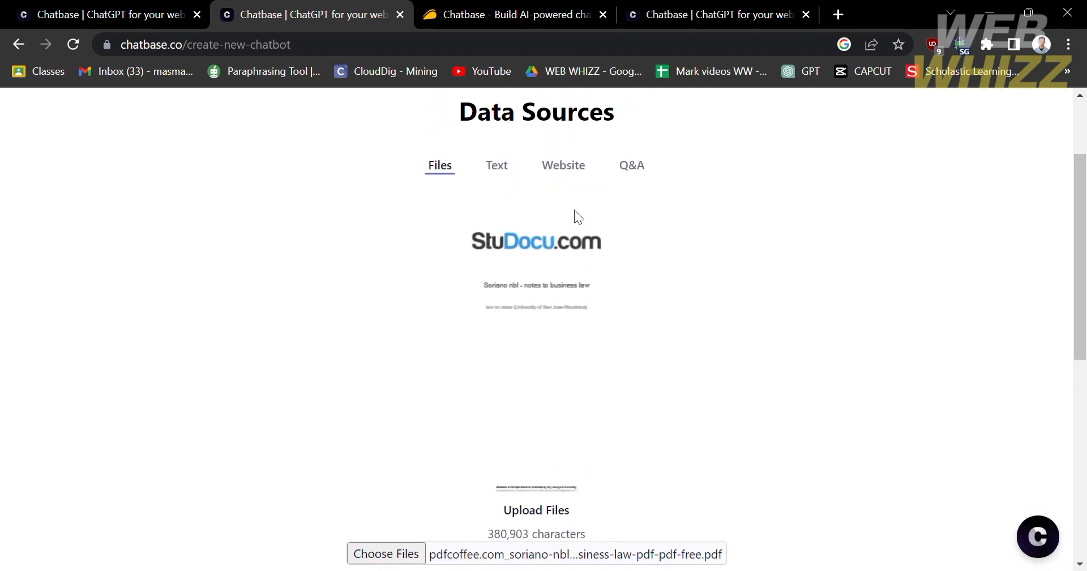
scroll(574, 210, "down", 4)
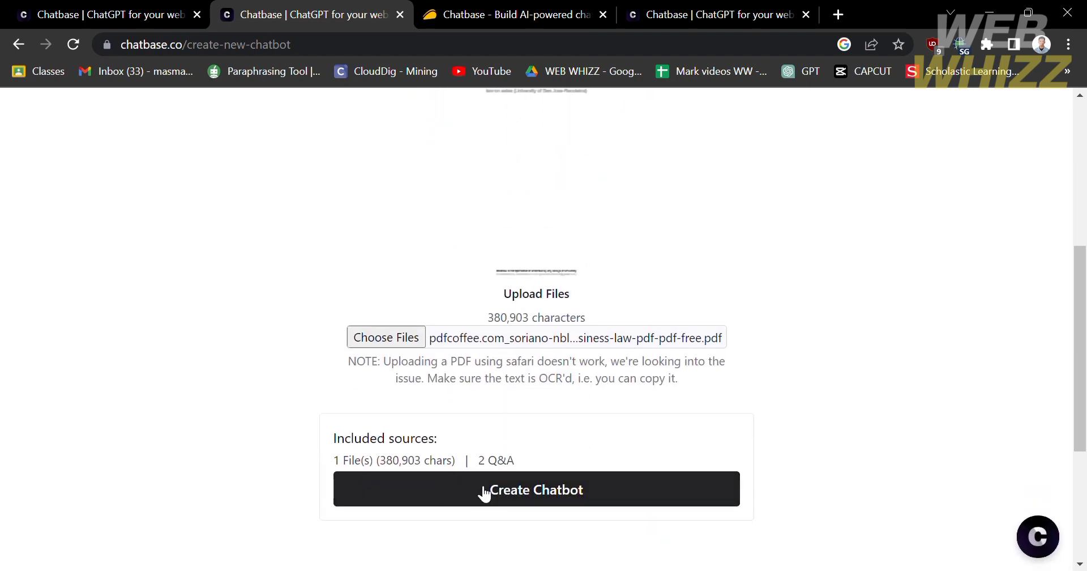
left_click(479, 495)
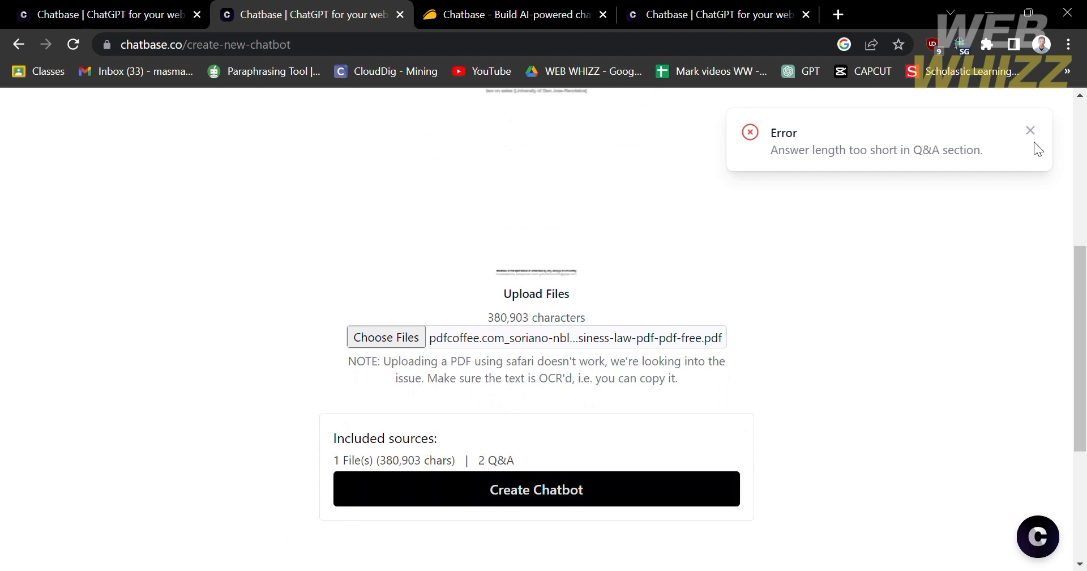
key("Return")
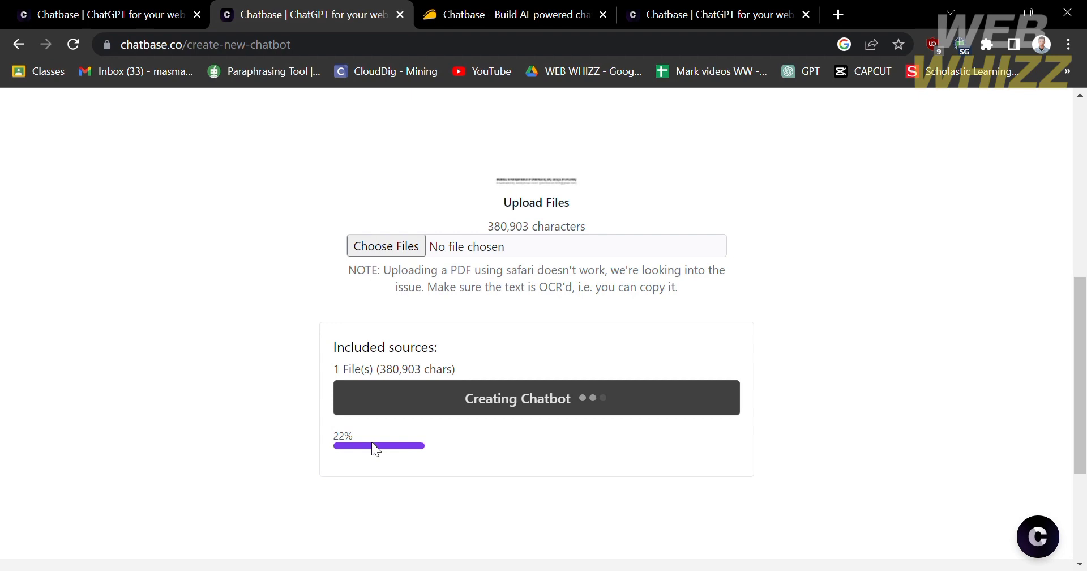
Ask the new chatbot 'What is Law?'.
scroll(373, 443, "down", 5)
scroll(373, 444, "up", 6)
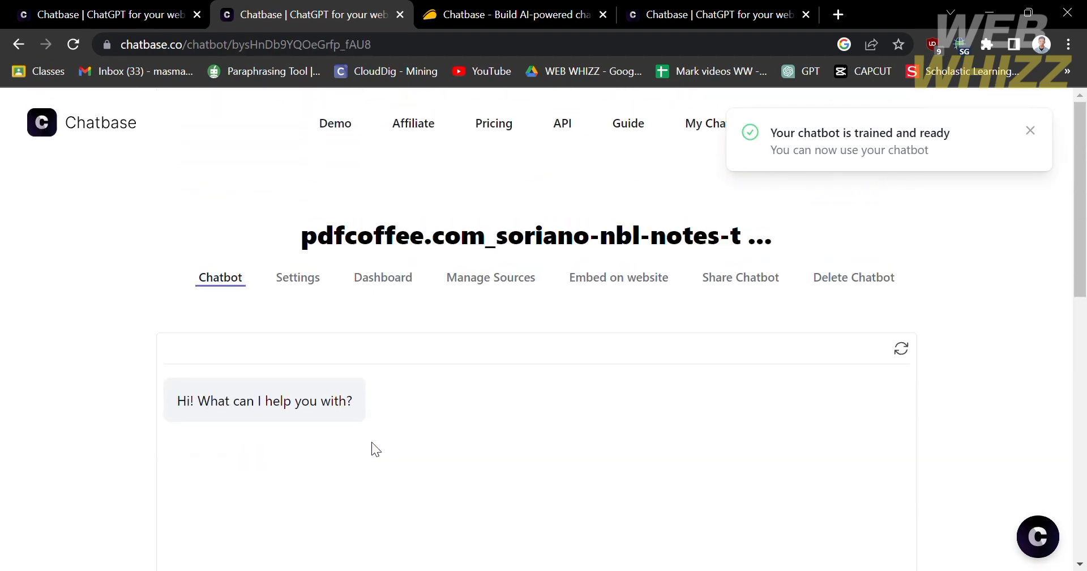
scroll(371, 442, "down", 1)
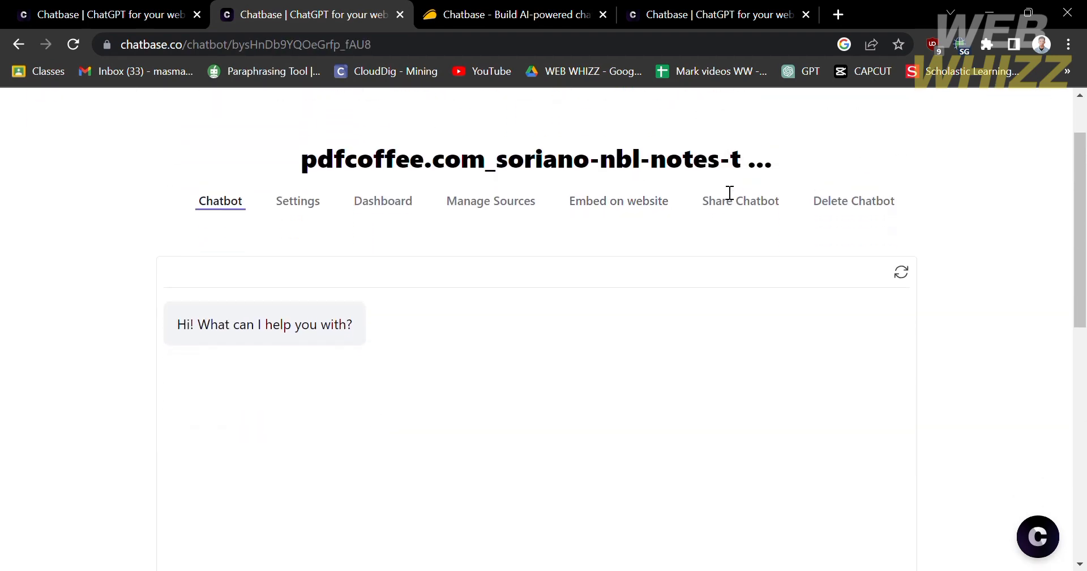
scroll(692, 403, "down", 5)
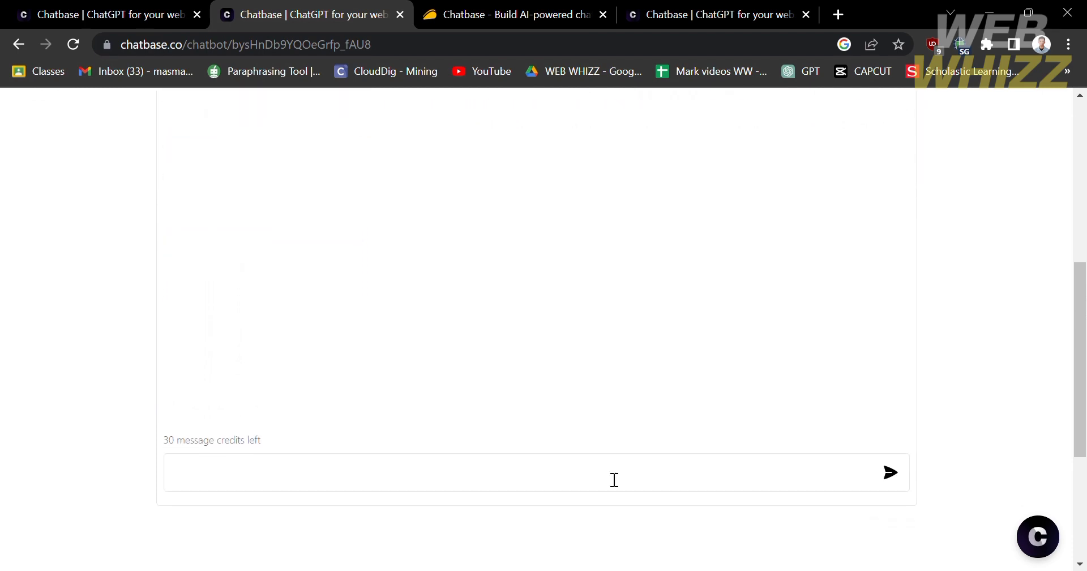
left_click(593, 486)
type("What is Law?")
key("Return")
Scroll through the chatbot's definition of law and its source passages.
scroll(583, 477, "up", 3)
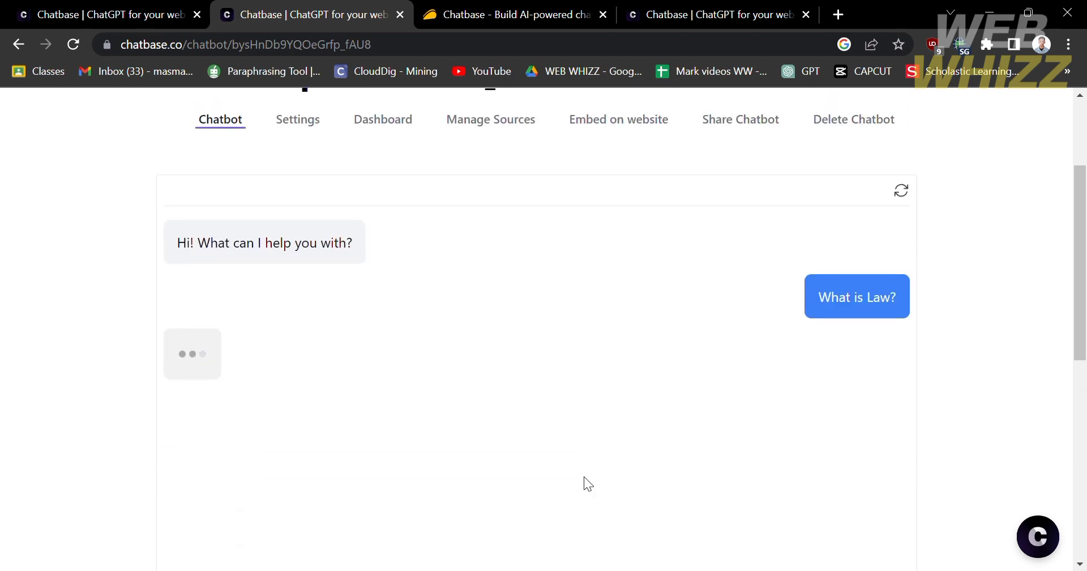
scroll(583, 476, "down", 3)
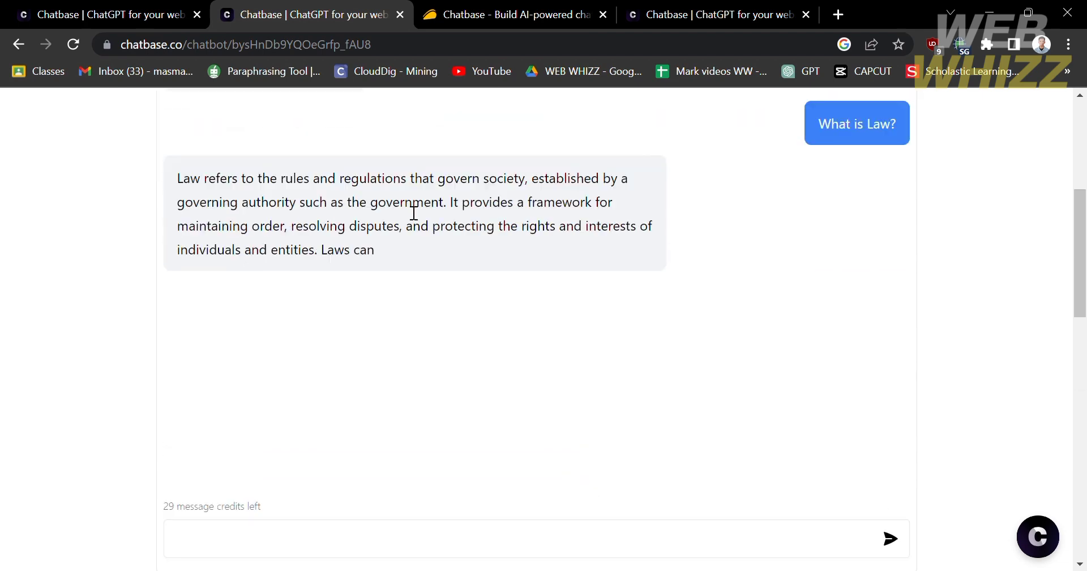
scroll(621, 214, "up", 1)
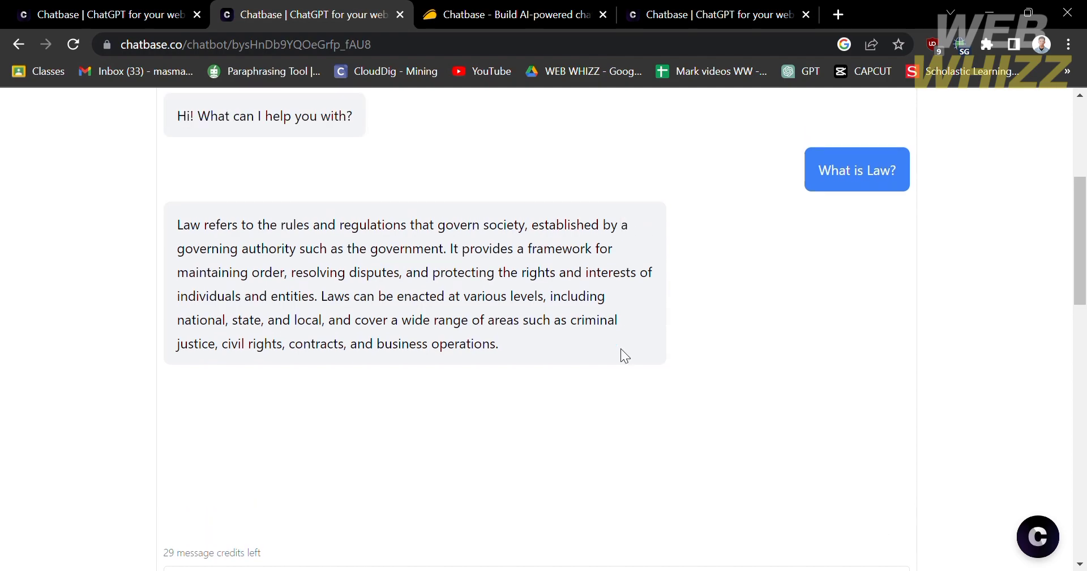
scroll(621, 349, "down", 7)
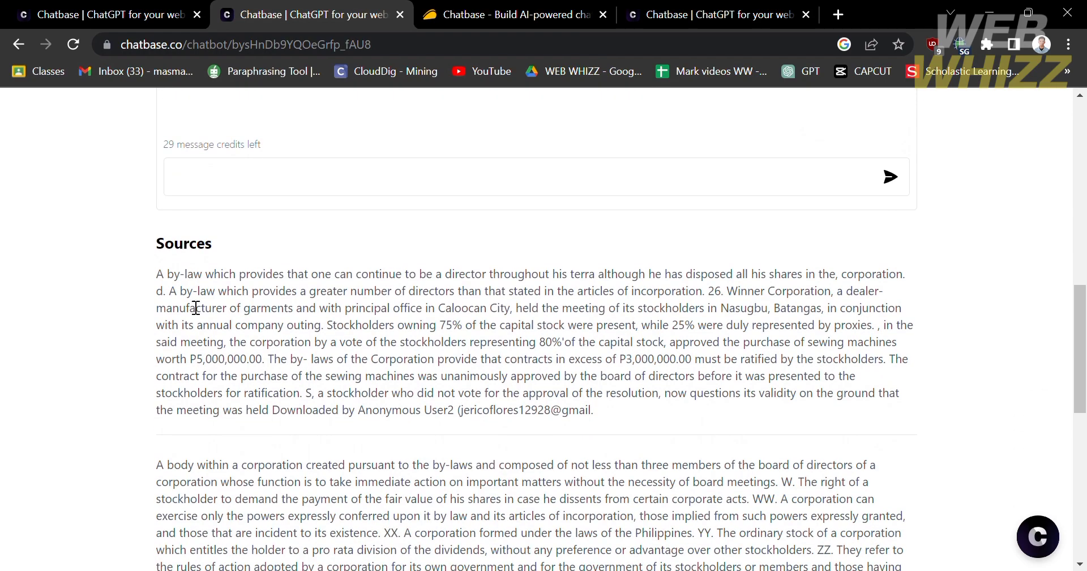
scroll(651, 453, "down", 4)
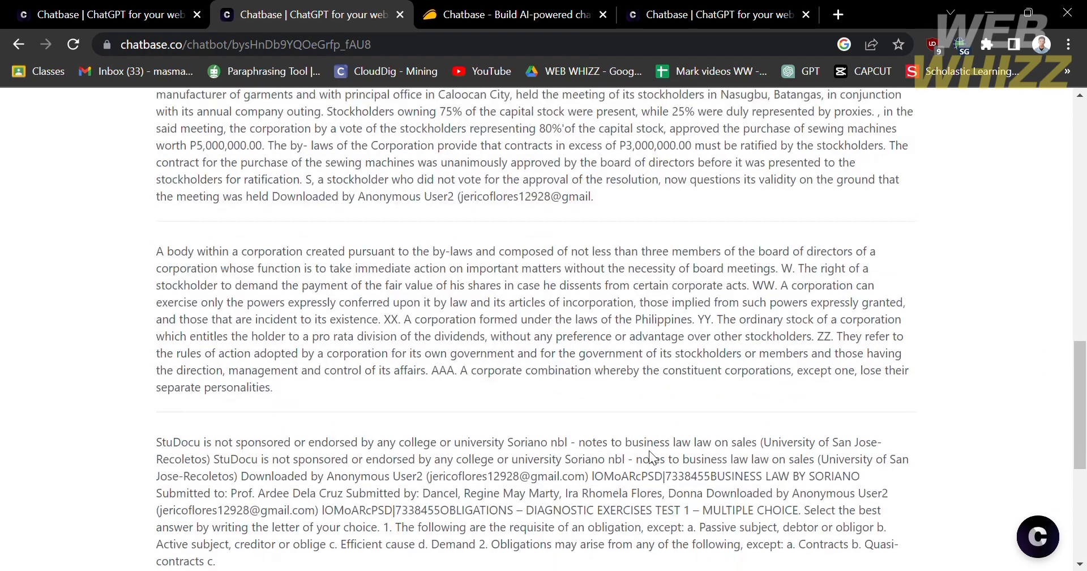
scroll(246, 288, "down", 5)
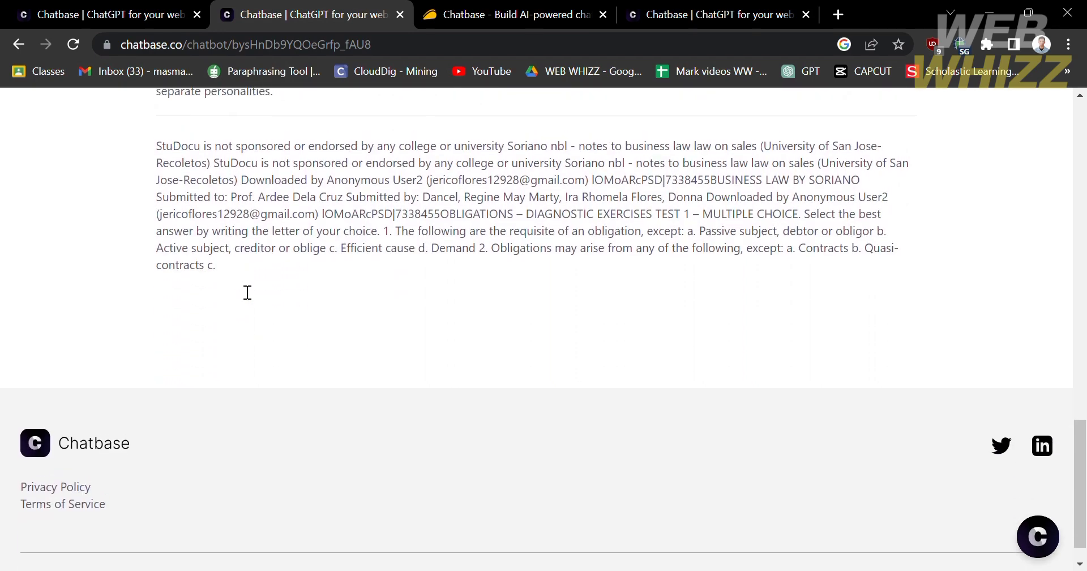
scroll(247, 292, "up", 20)
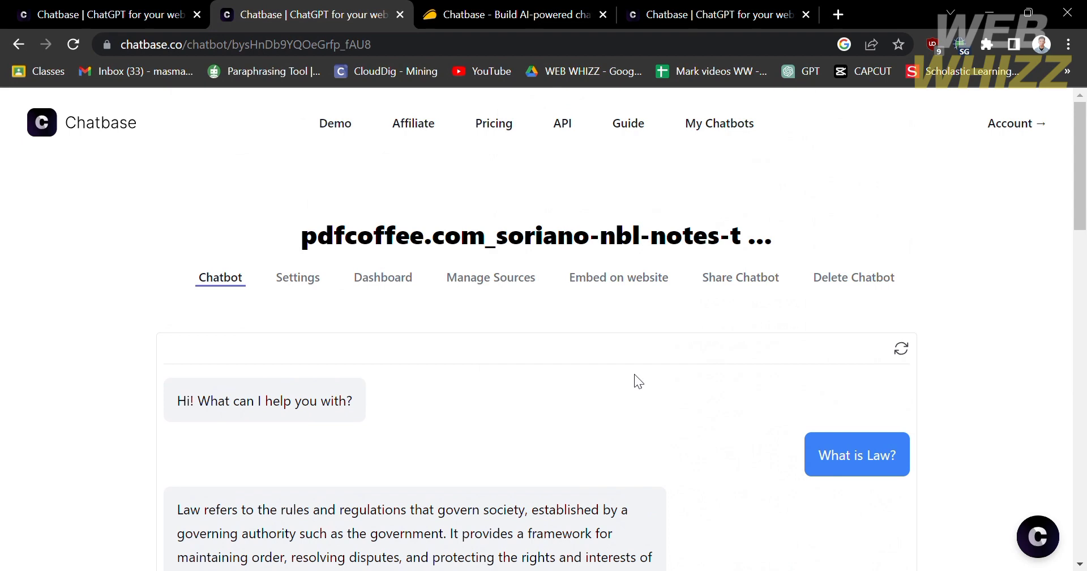
Review the chatbot's settings, checking the Private visibility option without changing it.
left_click(301, 276)
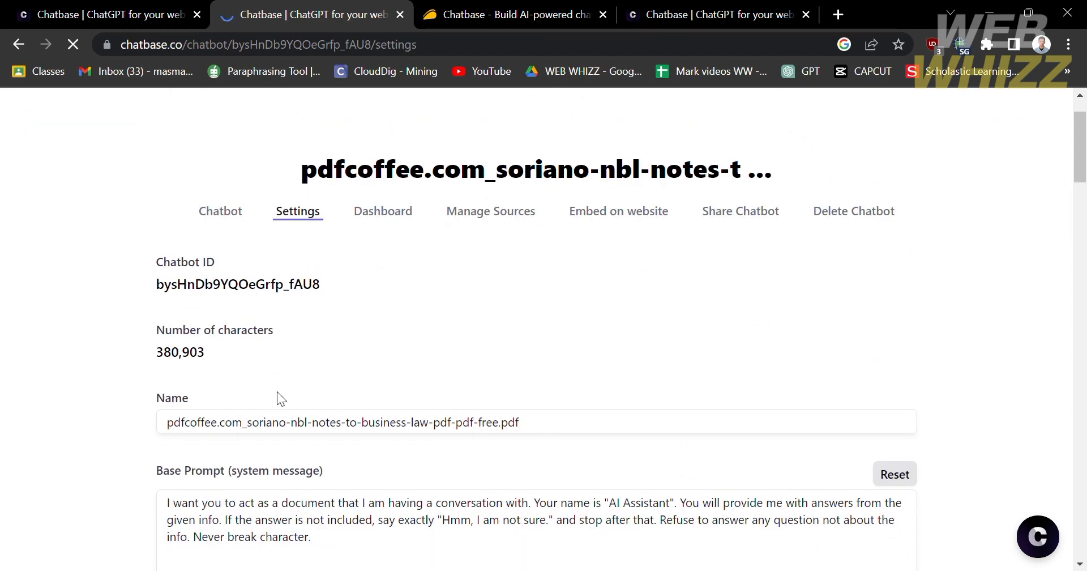
scroll(317, 340, "down", 3)
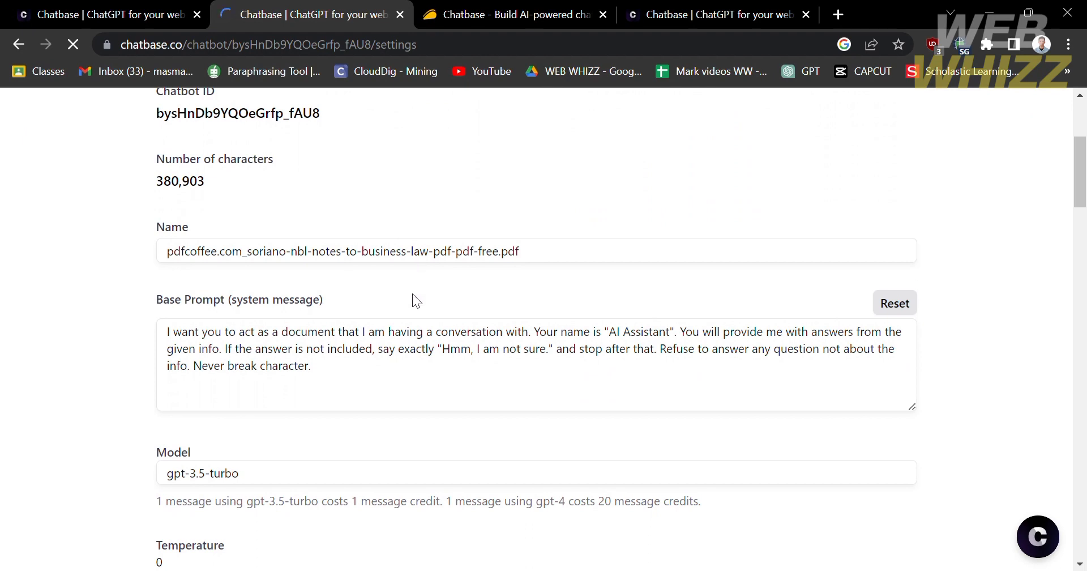
scroll(422, 389, "down", 4)
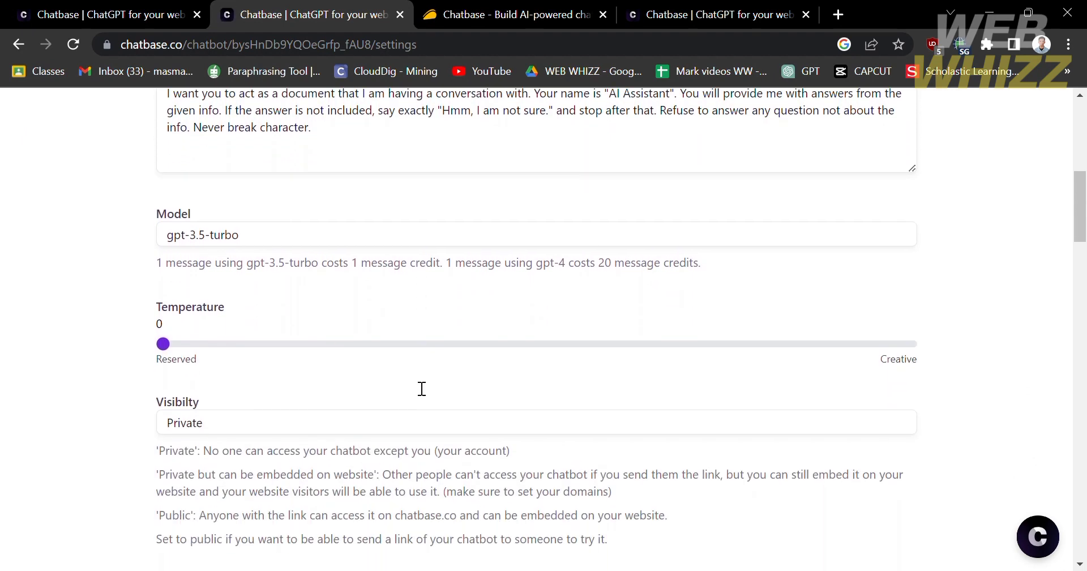
scroll(389, 352, "down", 2)
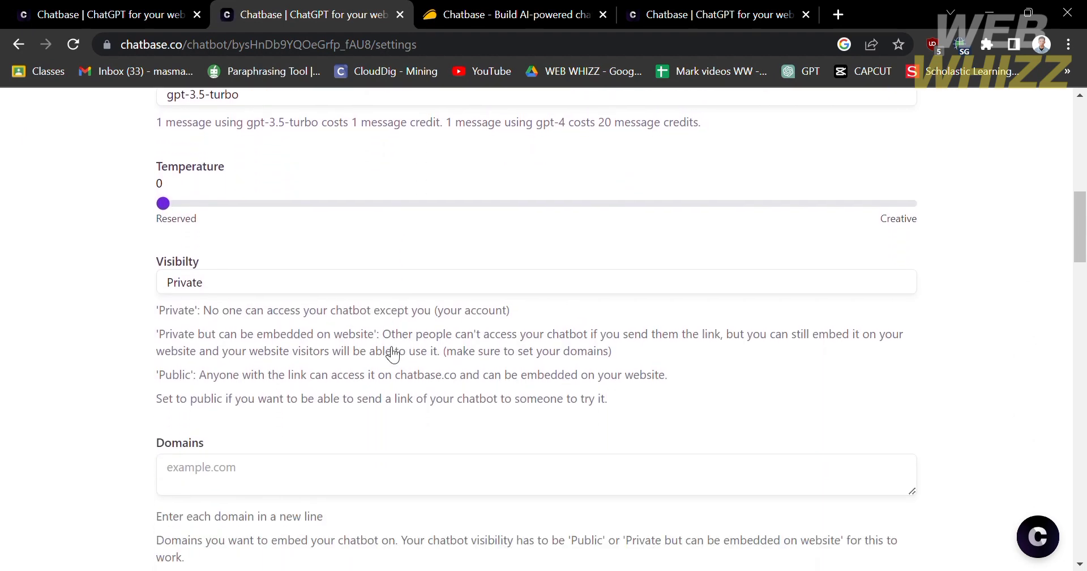
left_click(389, 290)
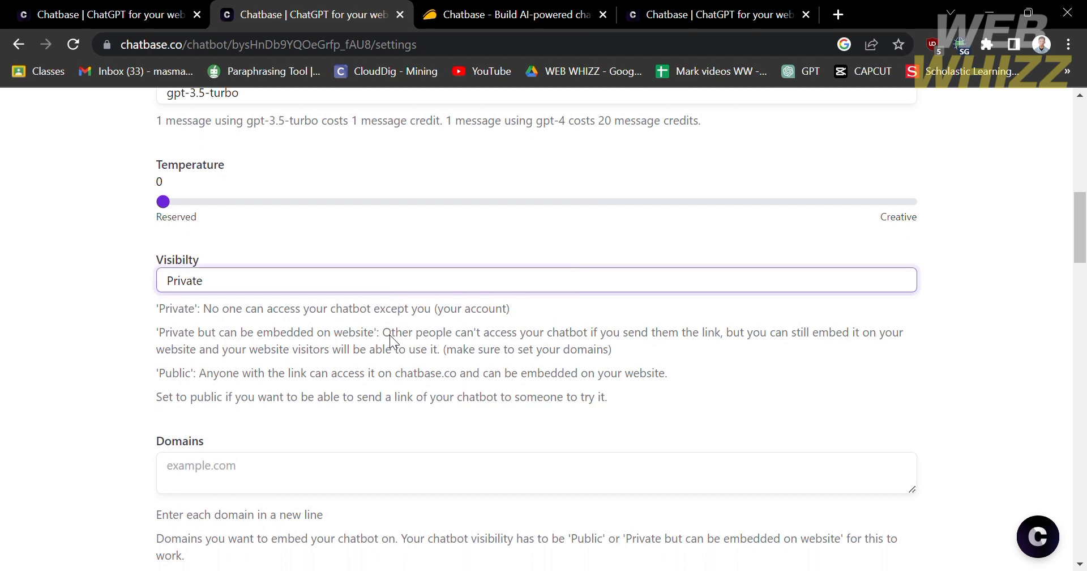
left_click(103, 419)
Look through the remaining settings, then view the Dashboard with the 'What is Law?' conversation.
scroll(329, 412, "down", 1)
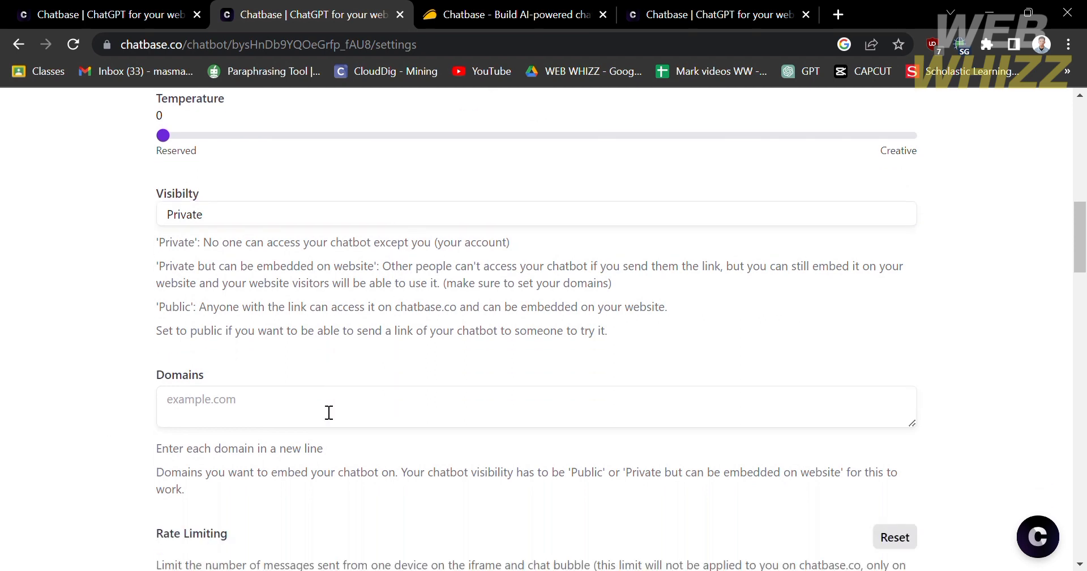
scroll(329, 413, "down", 2)
scroll(512, 437, "down", 2)
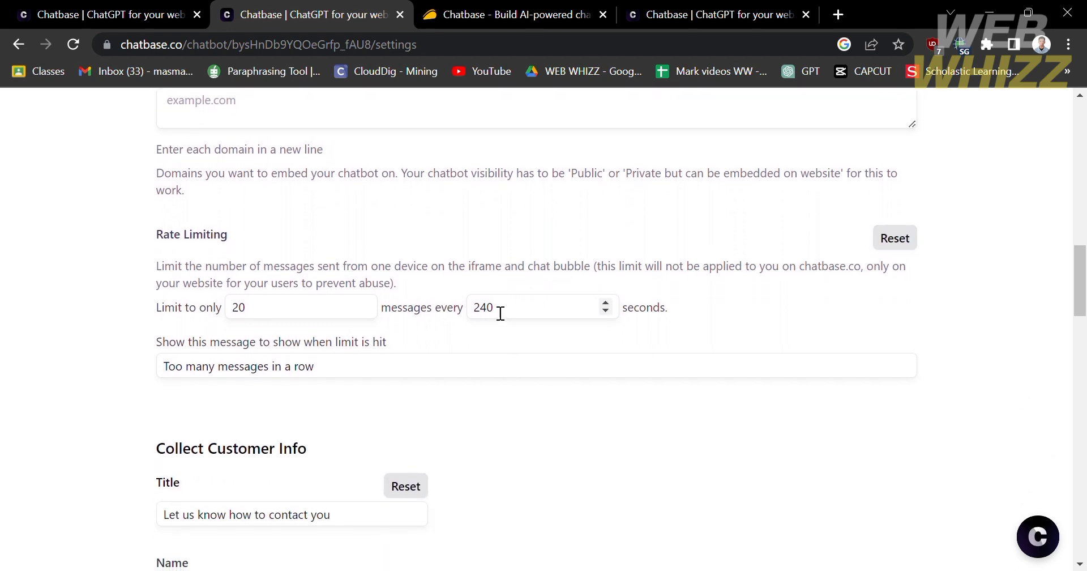
scroll(546, 340, "down", 3)
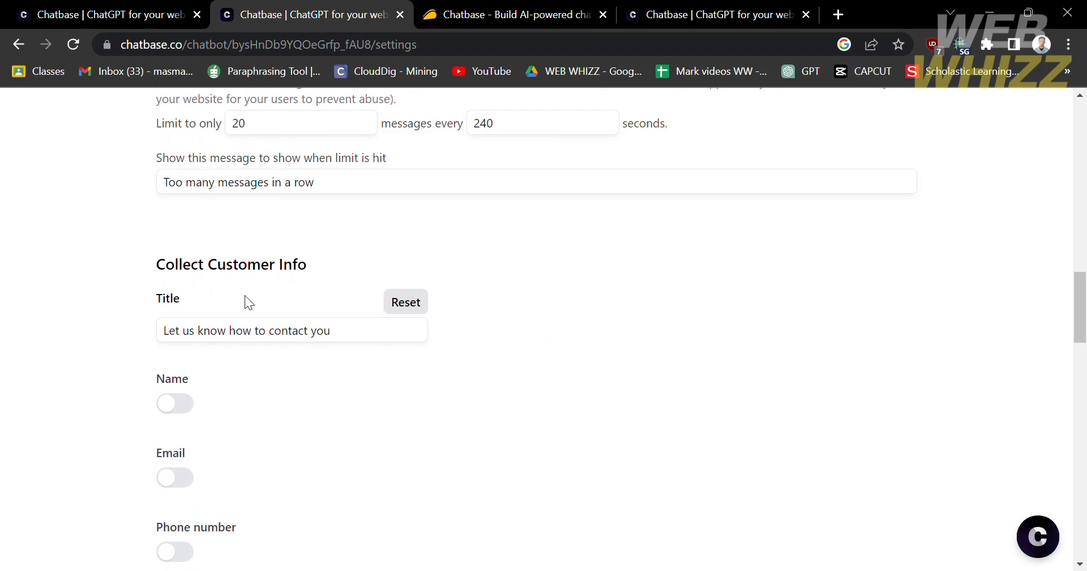
scroll(388, 311, "down", 5)
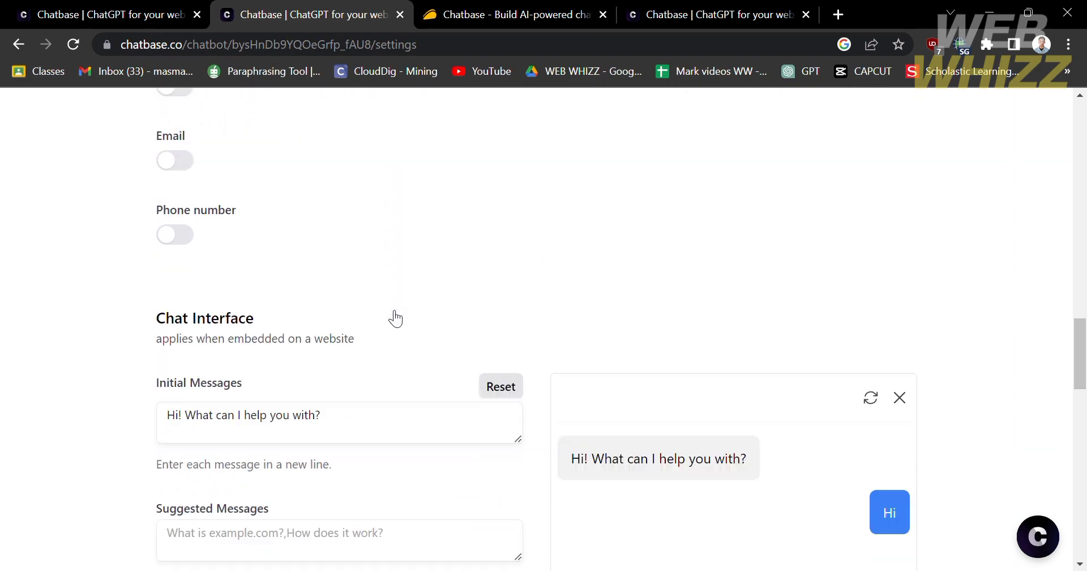
scroll(388, 310, "down", 8)
scroll(388, 311, "up", 20)
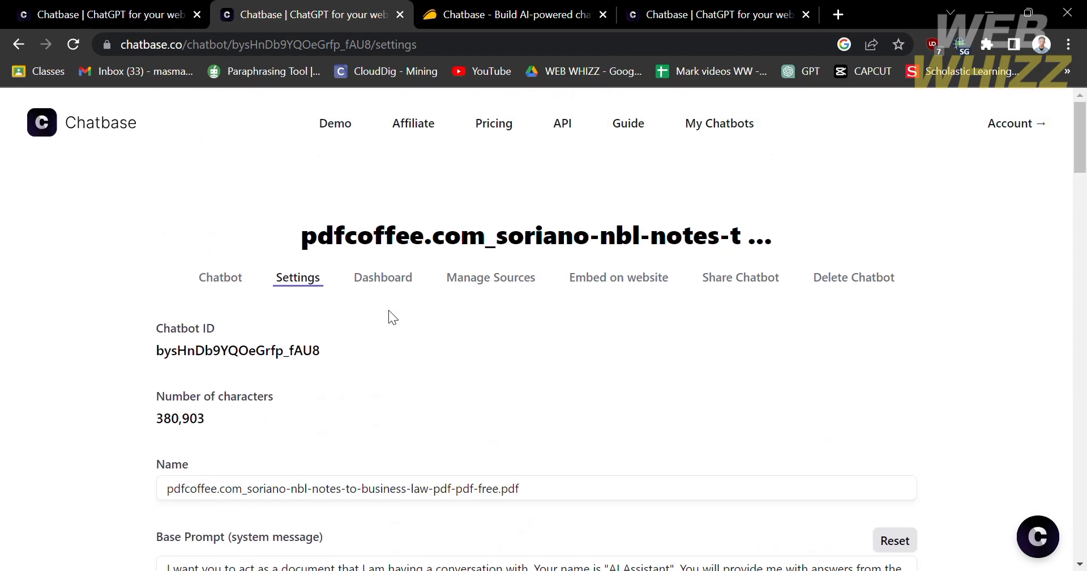
left_click(394, 283)
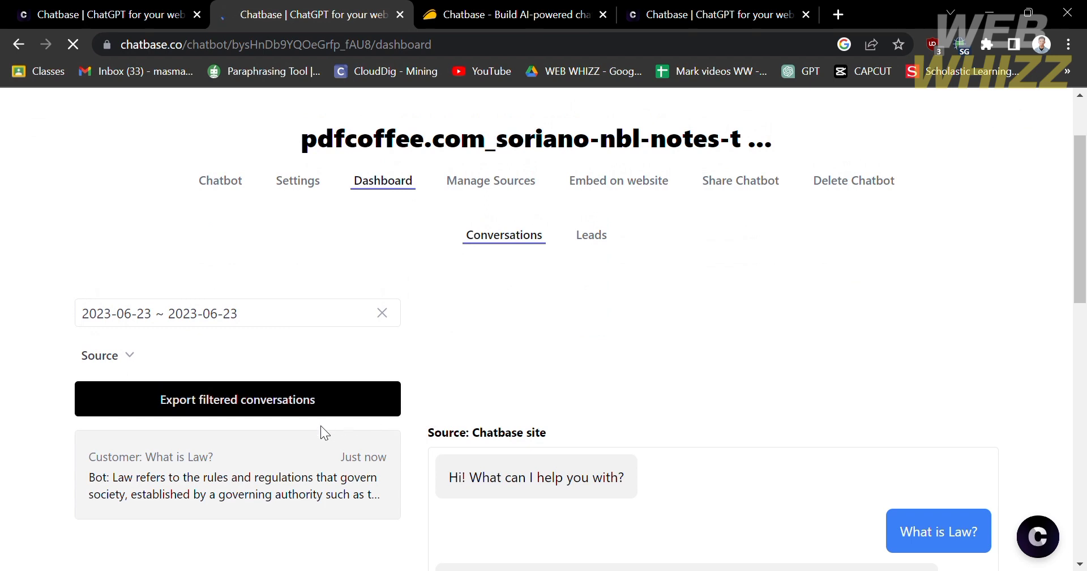
View the business-law PDF listed under Already Included Files on the Manage Sources page.
scroll(320, 426, "down", 4)
scroll(495, 290, "up", 4)
left_click(496, 286)
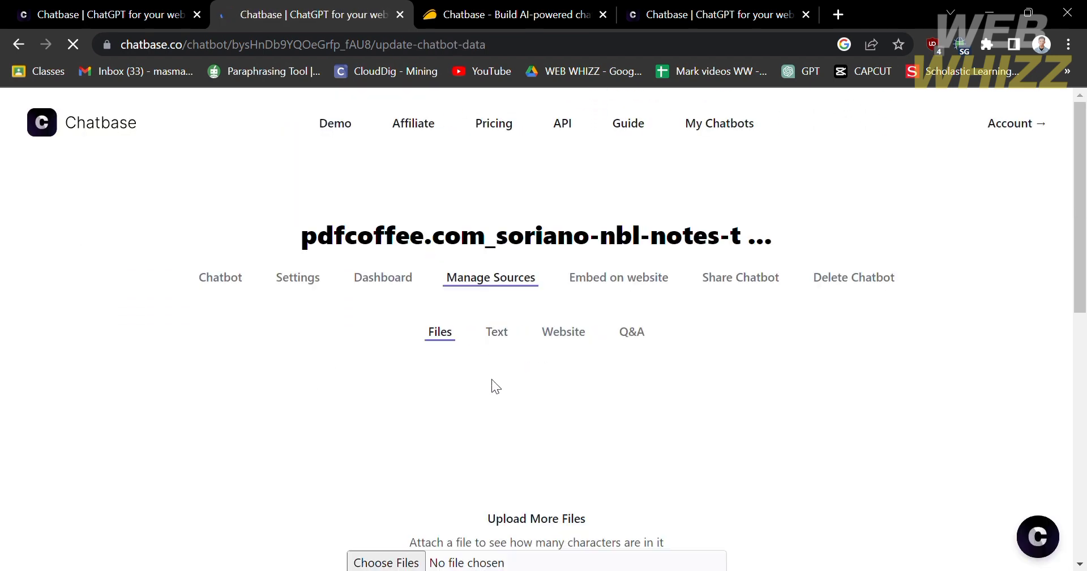
scroll(514, 522, "down", 3)
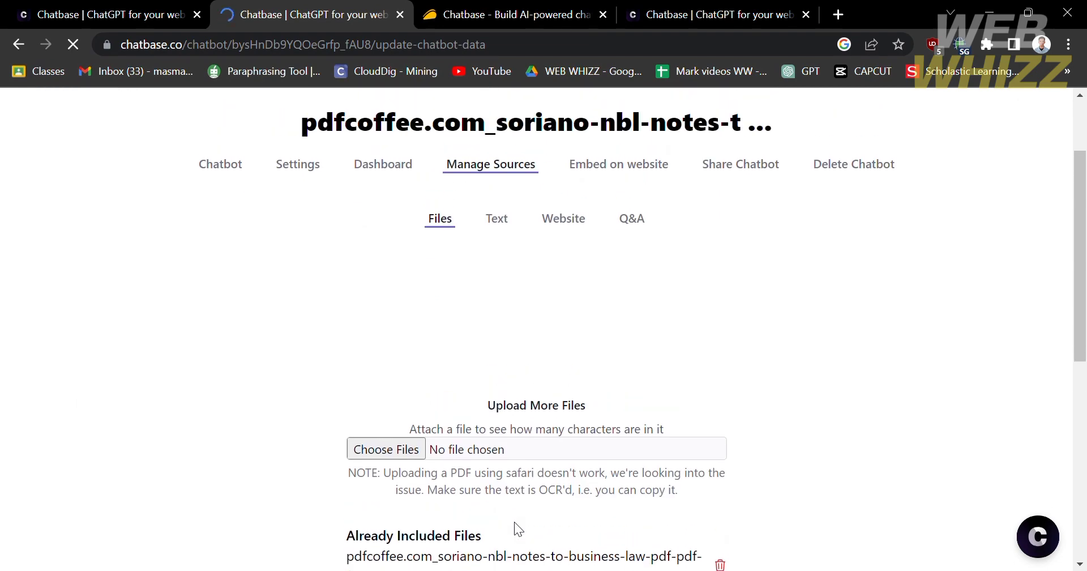
scroll(597, 410, "up", 2)
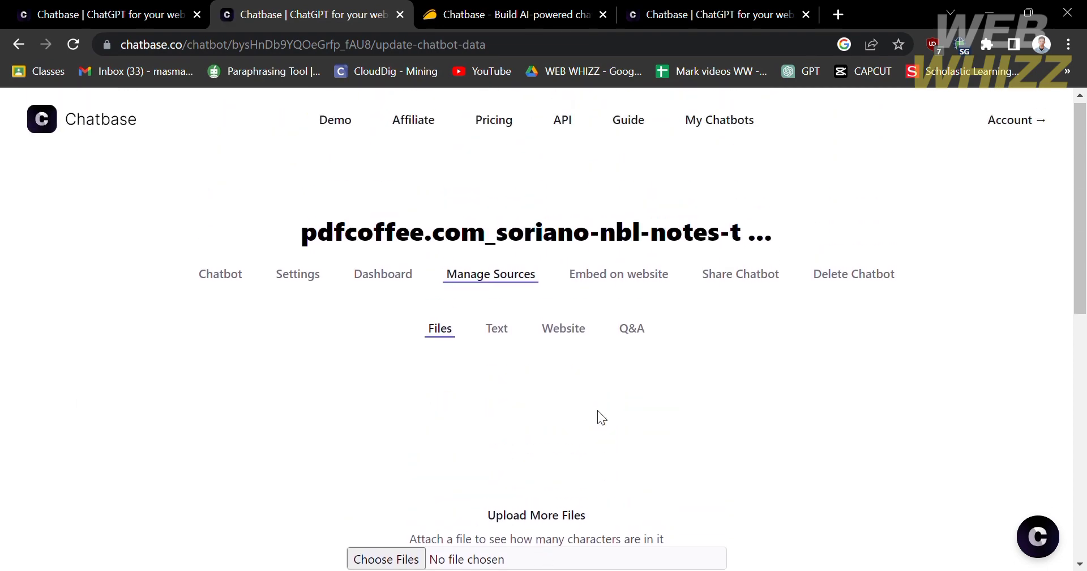
Save the chatbot's new visibility from Embed on website, close the share link, and return to chat.
left_click(605, 280)
left_click(692, 398)
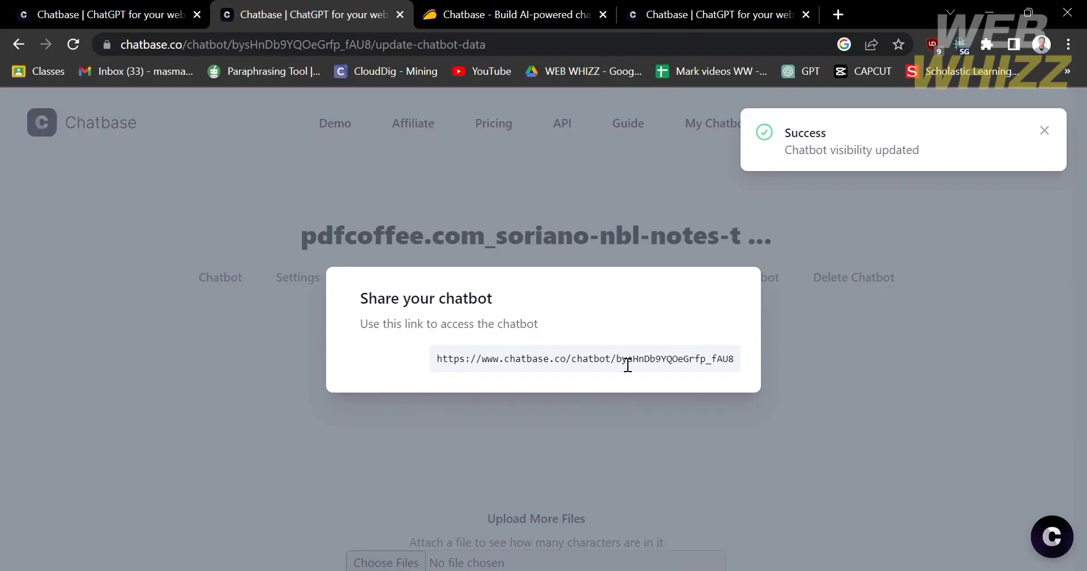
left_click(786, 413)
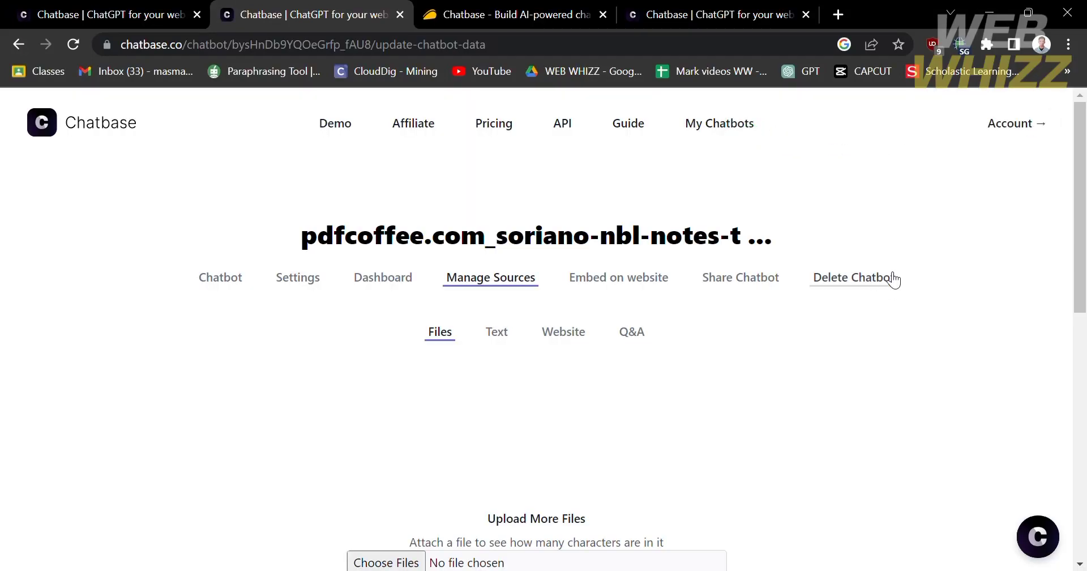
left_click(236, 290)
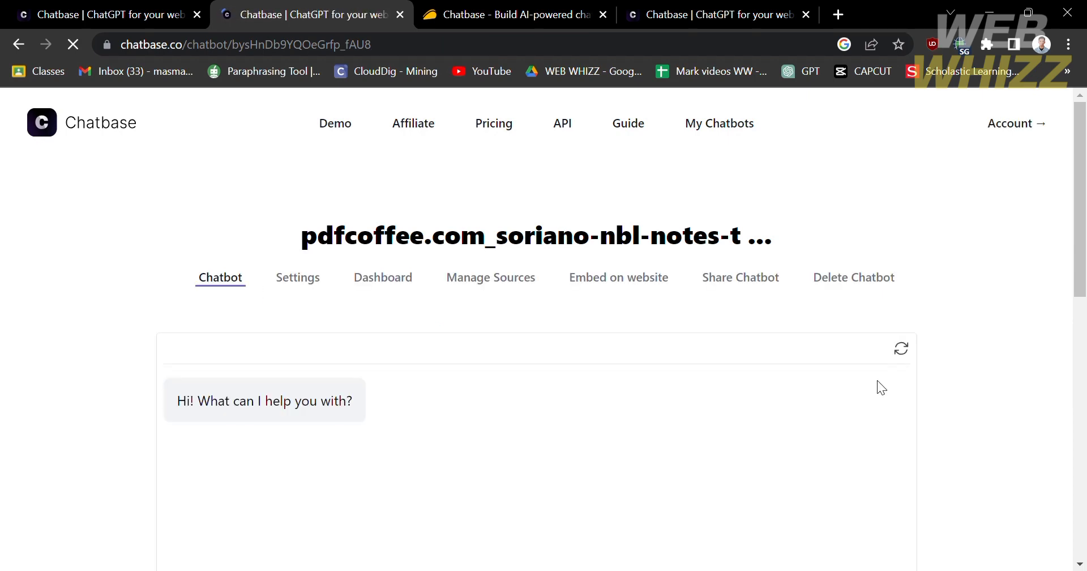